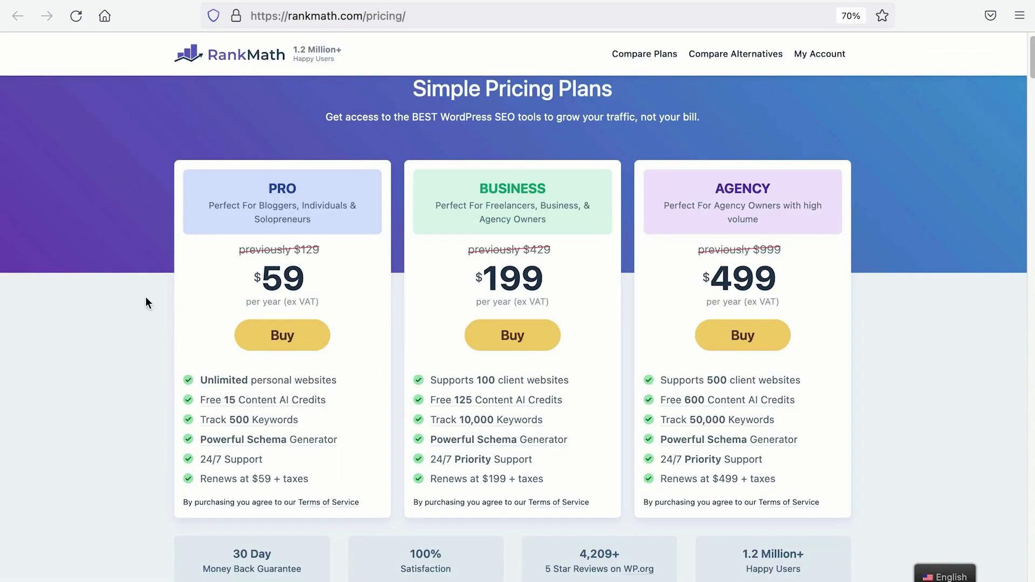
- Scroll down through Rank Math's Compare Free vs Premium feature table
{"action": "scroll", "coordinate": [163, 380], "scroll_direction": "down", "scroll_amount": 10}
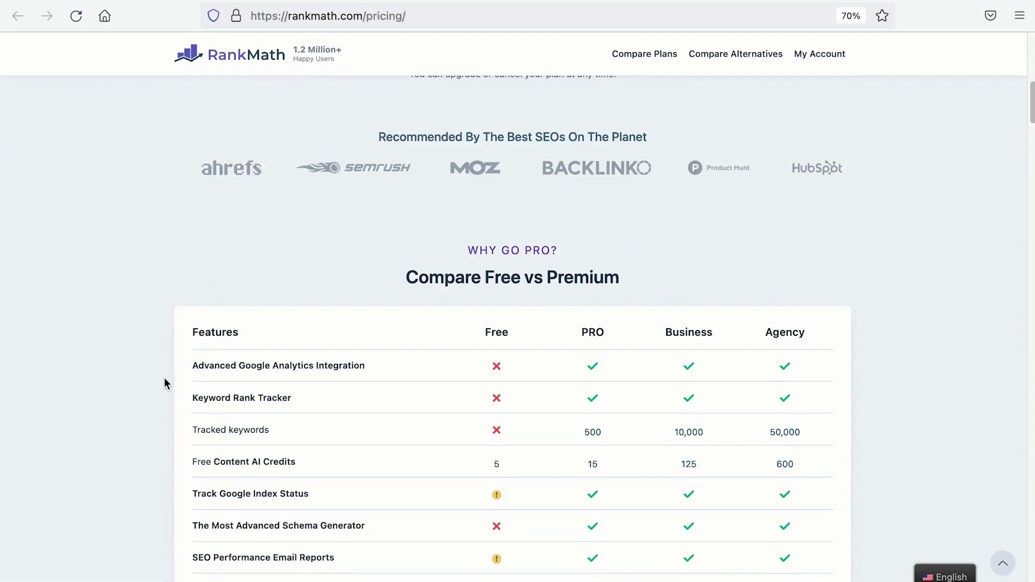
{"action": "scroll", "coordinate": [164, 379], "scroll_direction": "down", "scroll_amount": 12}
{"action": "scroll", "coordinate": [164, 378], "scroll_direction": "down", "scroll_amount": 10}
{"action": "scroll", "coordinate": [163, 379], "scroll_direction": "down", "scroll_amount": 10}
{"action": "scroll", "coordinate": [163, 379], "scroll_direction": "down", "scroll_amount": 9}
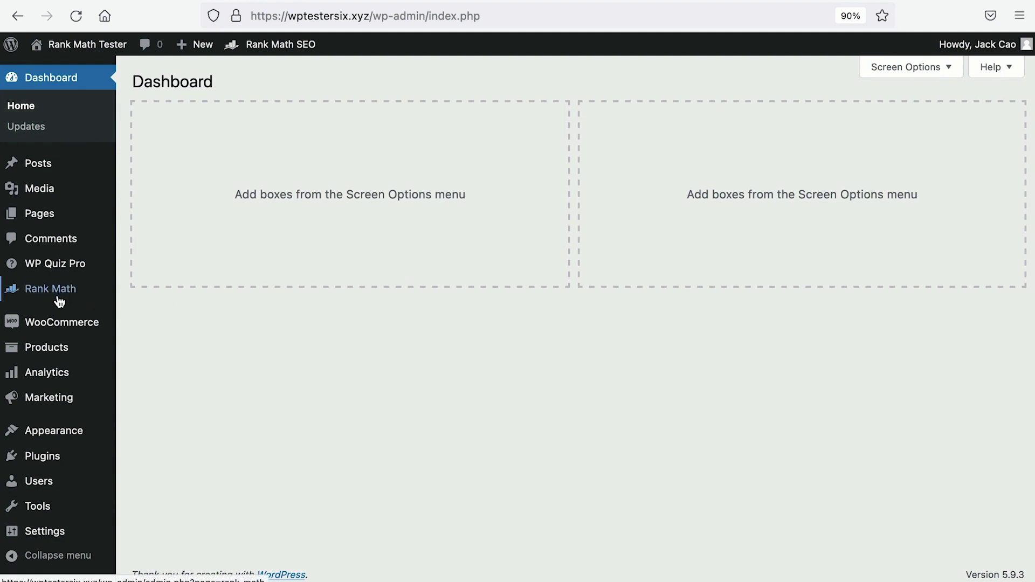
- Switch the Rank Math dashboard to Advanced Mode and enable the Sitemap module
{"action": "left_click", "coordinate": [165, 294]}
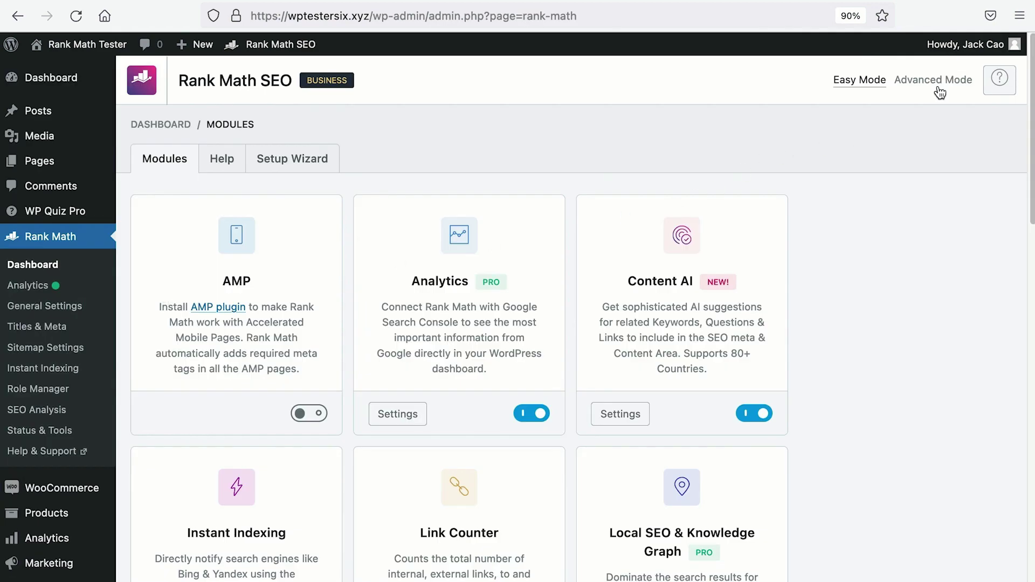
{"action": "left_click", "coordinate": [936, 86]}
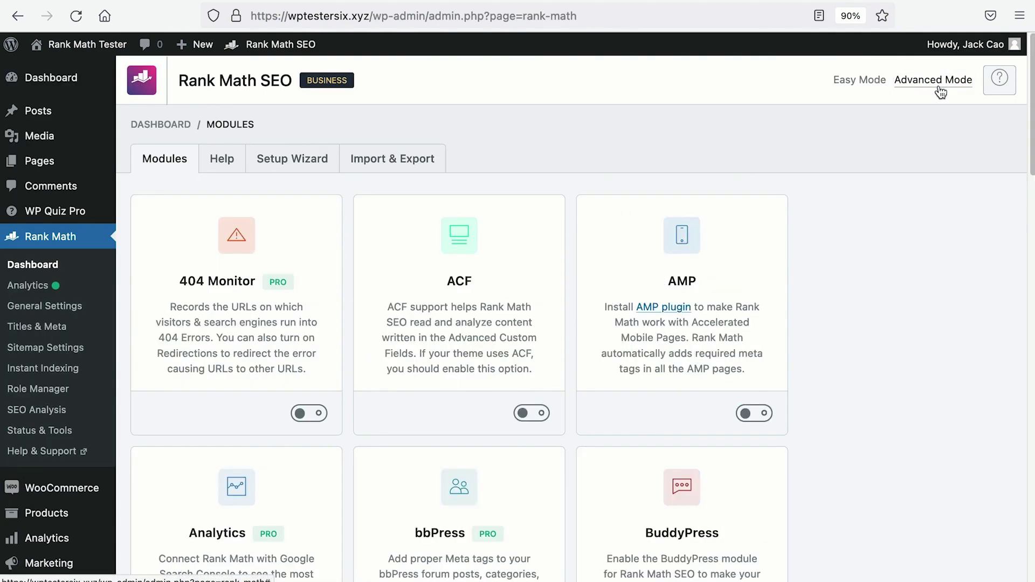
{"action": "scroll", "coordinate": [552, 329], "scroll_direction": "down", "scroll_amount": 15}
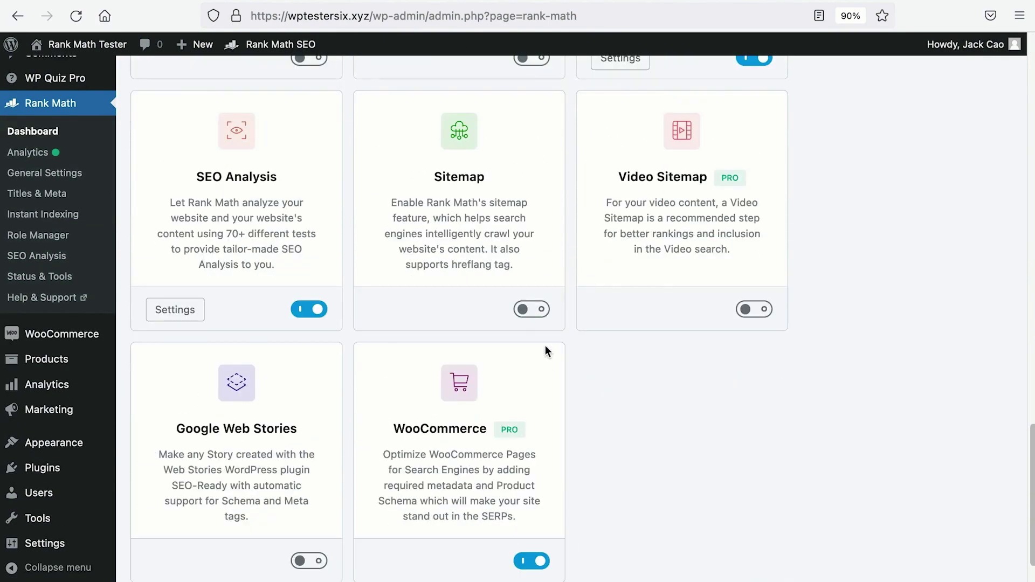
{"action": "left_click", "coordinate": [539, 309]}
- Go to Rank Math's Sitemap Settings page
{"action": "scroll", "coordinate": [540, 311], "scroll_direction": "up", "scroll_amount": 10}
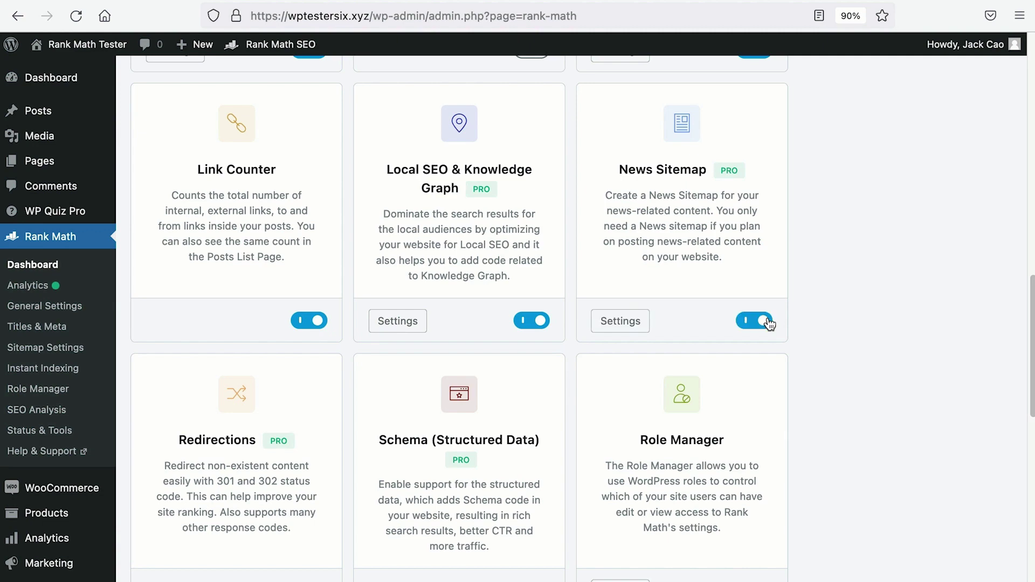
{"action": "scroll", "coordinate": [700, 235], "scroll_direction": "down", "scroll_amount": 5}
{"action": "scroll", "coordinate": [700, 237], "scroll_direction": "down", "scroll_amount": 1}
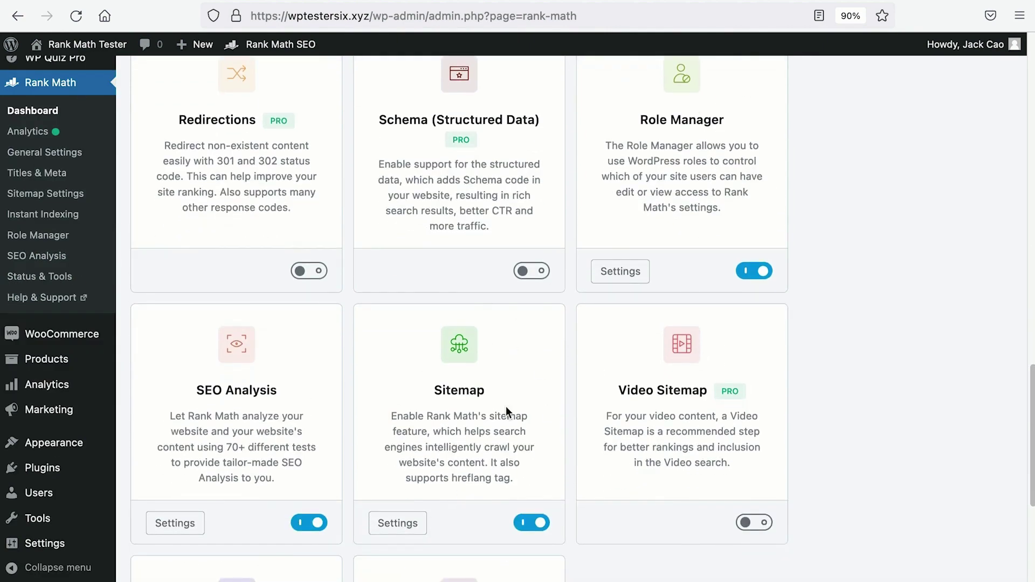
{"action": "left_click", "coordinate": [58, 194]}
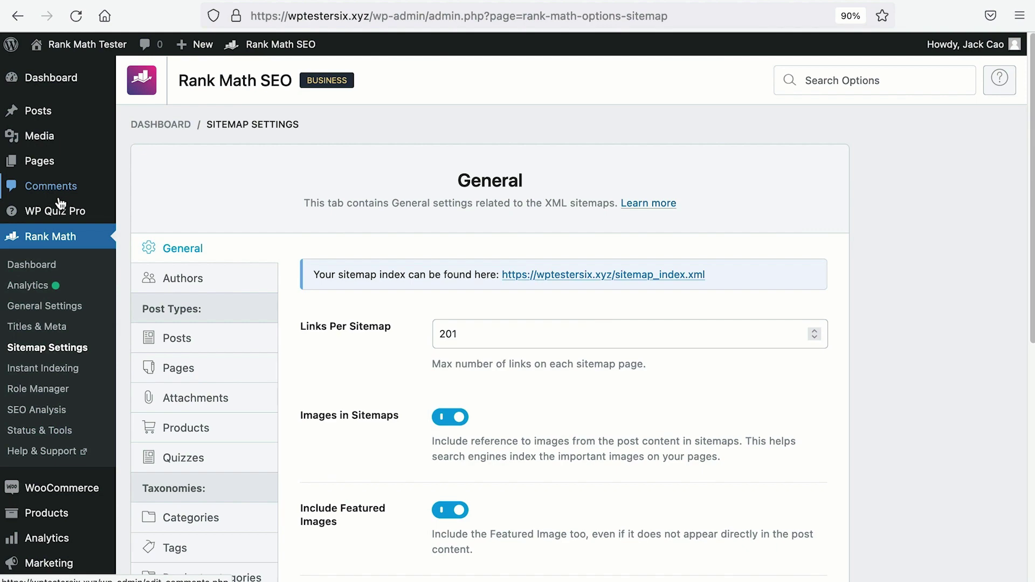
- Open the News Sitemap settings and point out the news-sitemap.xml address
{"action": "scroll", "coordinate": [261, 344], "scroll_direction": "down", "scroll_amount": 8}
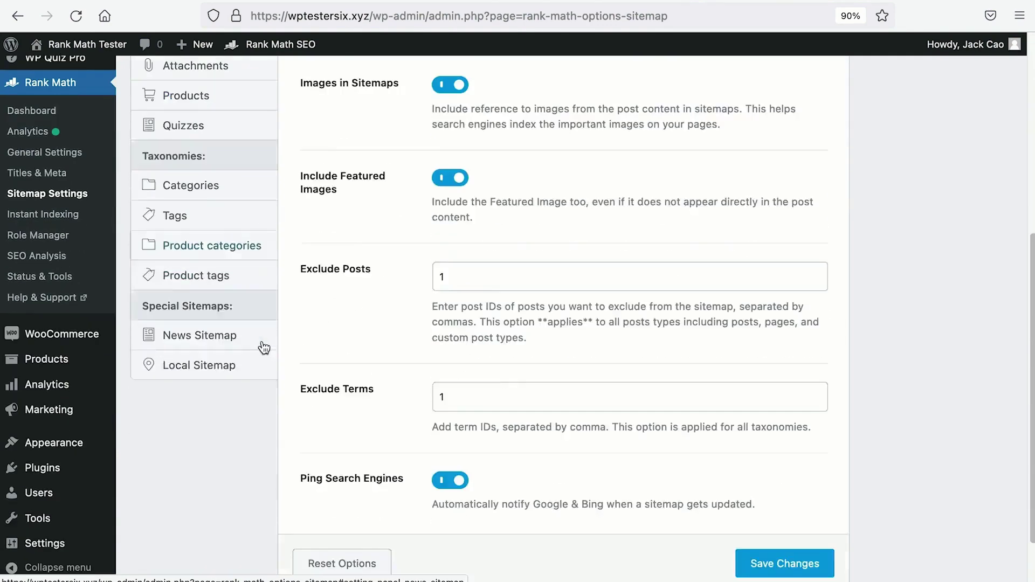
{"action": "left_click", "coordinate": [224, 268]}
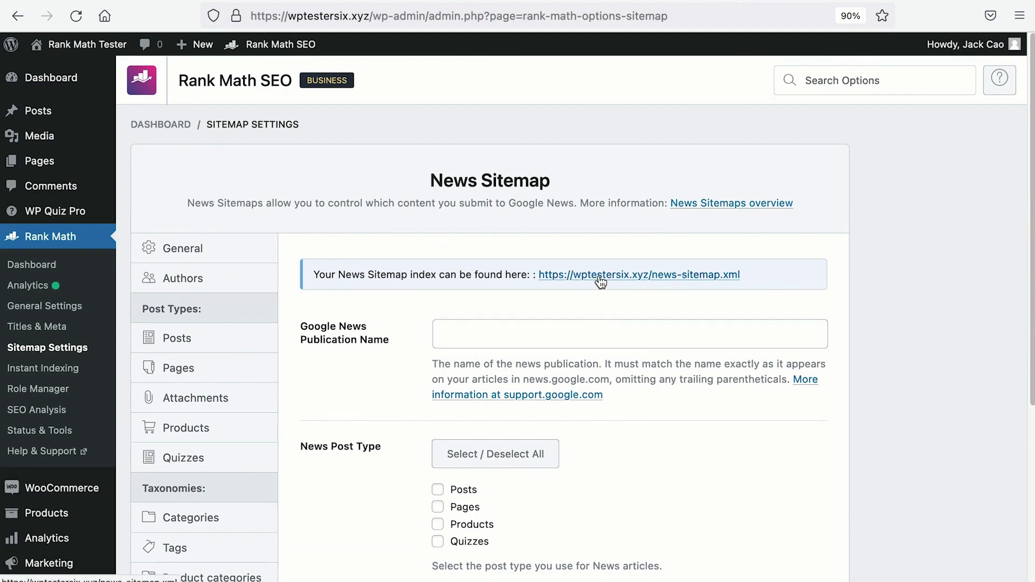
{"action": "left_click", "coordinate": [599, 276]}
- Tick Posts and Pages under News Post Type
{"action": "scroll", "coordinate": [606, 269], "scroll_direction": "down", "scroll_amount": 3}
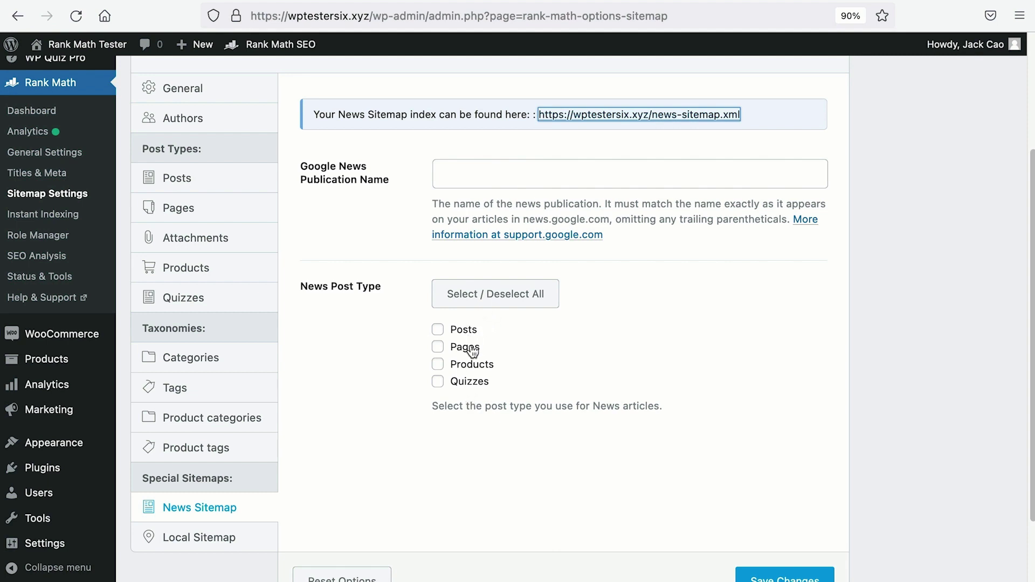
{"action": "left_click", "coordinate": [440, 329]}
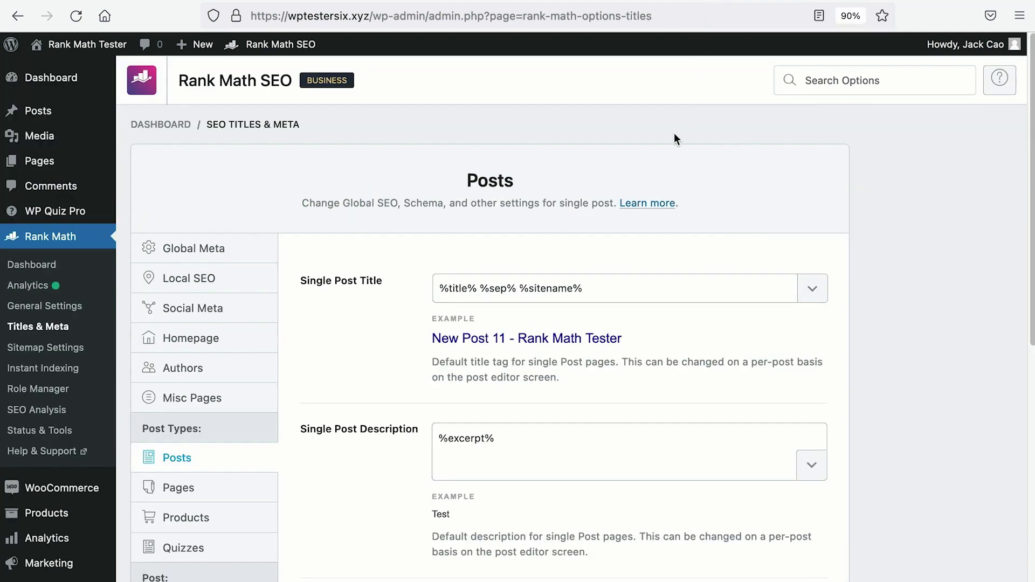
{"action": "scroll", "coordinate": [647, 215], "scroll_direction": "down", "scroll_amount": 5}
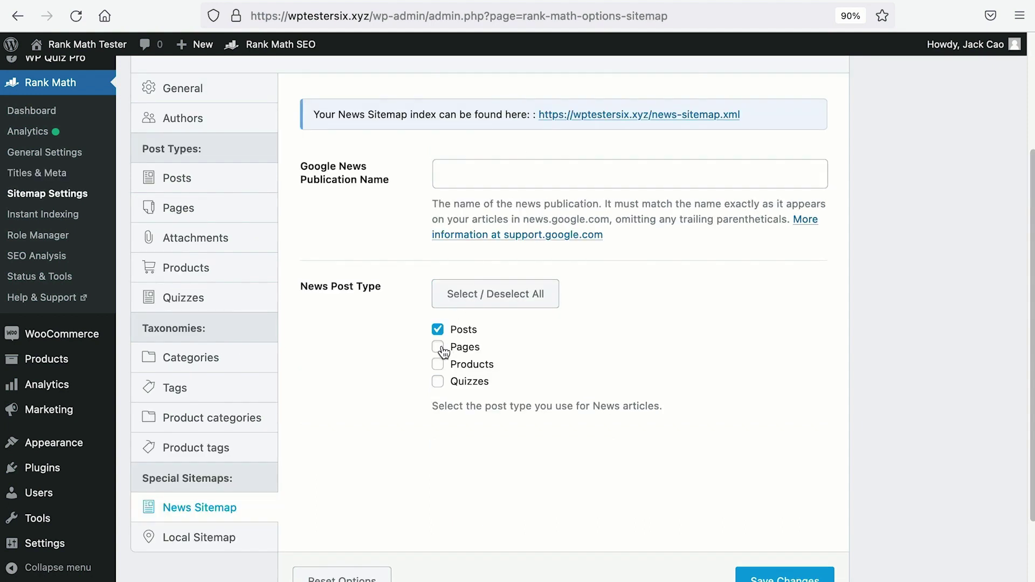
{"action": "left_click", "coordinate": [438, 348]}
- Make Posts and Products the news post types, unticking Pages
{"action": "left_click", "coordinate": [438, 347]}
{"action": "left_click", "coordinate": [438, 364]}
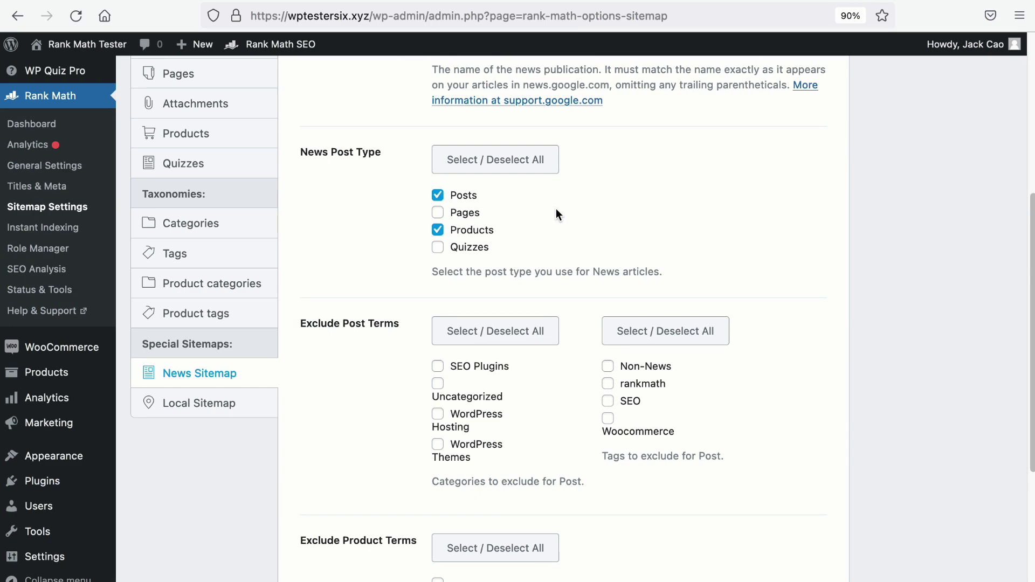
{"action": "scroll", "coordinate": [555, 208], "scroll_direction": "down", "scroll_amount": 3}
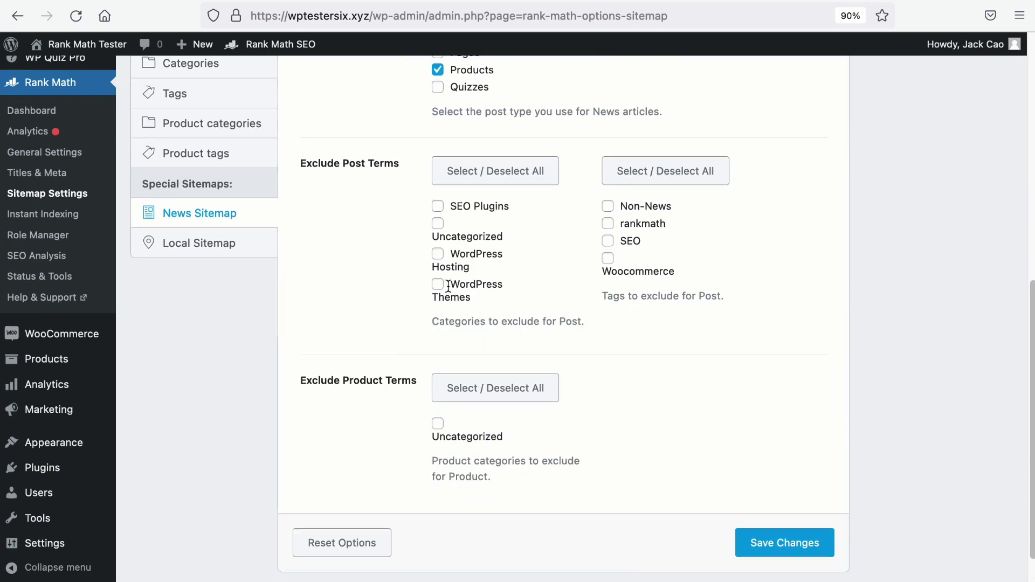
- Exclude the Non-News tag from the news sitemap and open the Non-News-tagged post
{"action": "left_click", "coordinate": [436, 258]}
{"action": "left_click", "coordinate": [609, 225]}
{"action": "left_click", "coordinate": [438, 256]}
{"action": "left_click", "coordinate": [608, 225]}
{"action": "left_click", "coordinate": [608, 207]}
{"action": "left_click", "coordinate": [307, 5]}
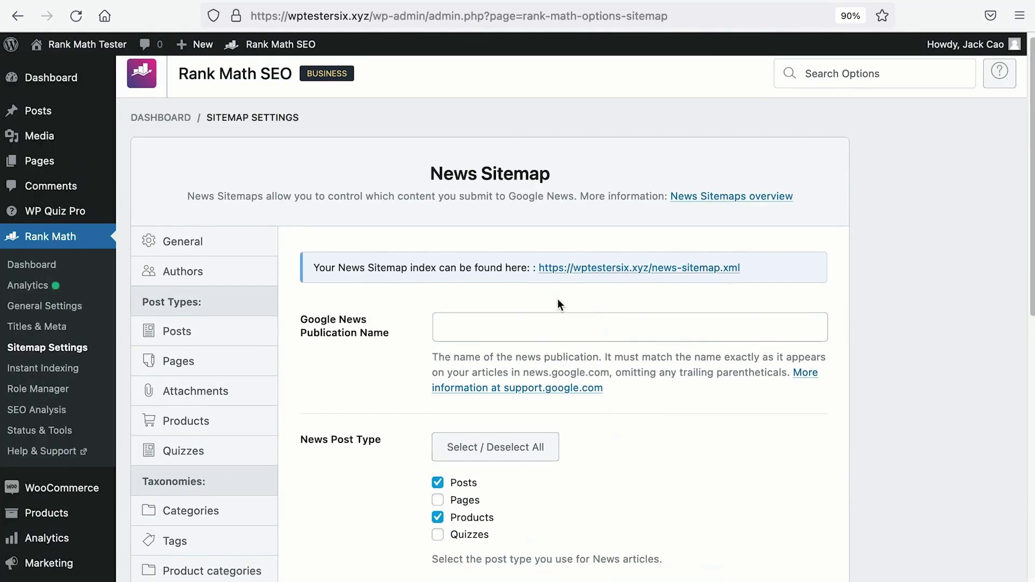
- Type 'Abracadabara News' as the Google News Publication Name, then delete its middle part to leave 'Abra News'
{"action": "scroll", "coordinate": [558, 304], "scroll_direction": "up", "scroll_amount": 1}
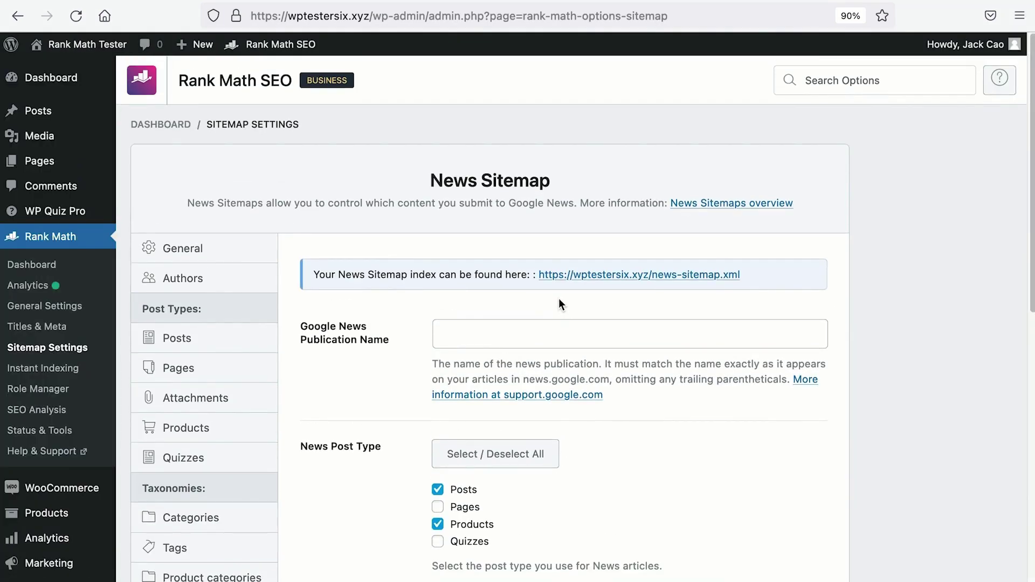
{"action": "left_click_drag", "start_coordinate": [303, 331], "coordinate": [393, 346]}
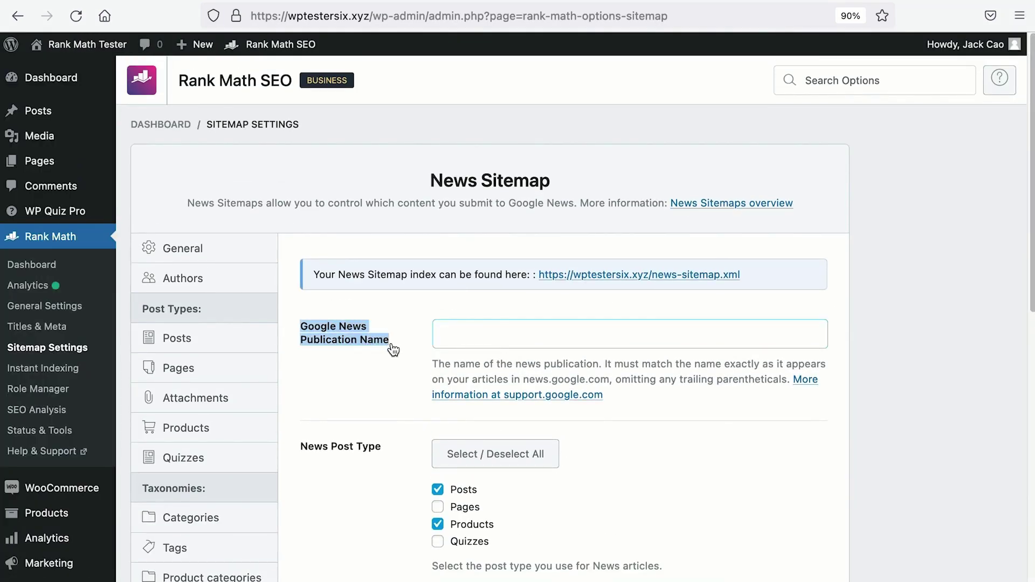
{"action": "left_click", "coordinate": [440, 333]}
{"action": "type", "text": "Abra"}
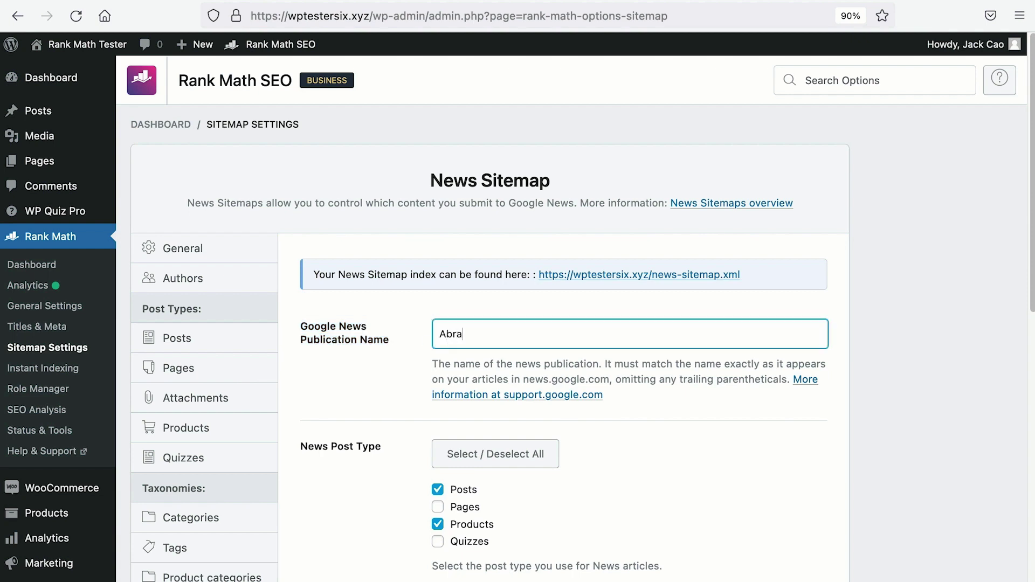
{"action": "type", "text": "cadabara News"}
{"action": "left_click_drag", "start_coordinate": [462, 335], "coordinate": [511, 335]}
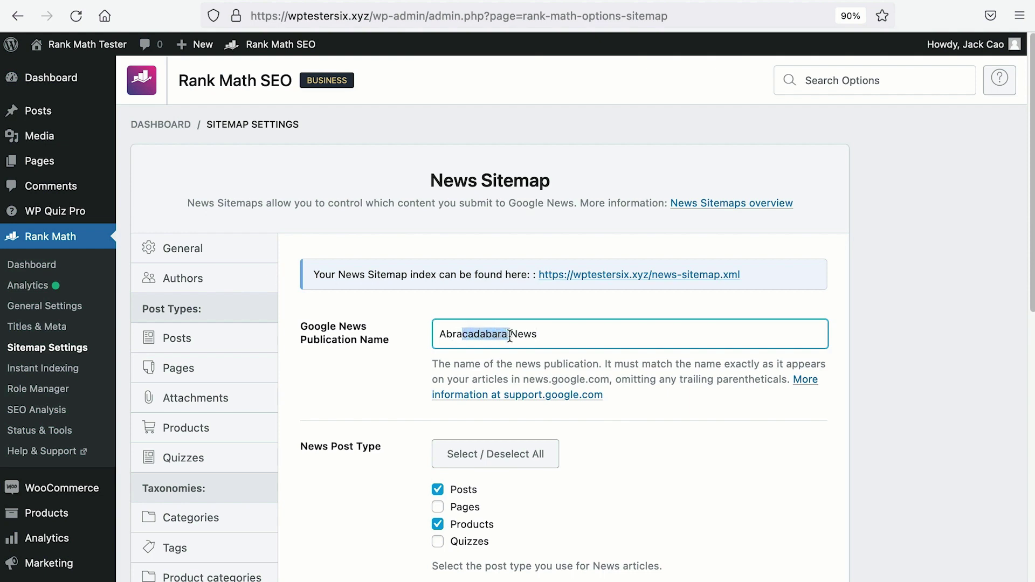
{"action": "key", "text": "BackSpace"}
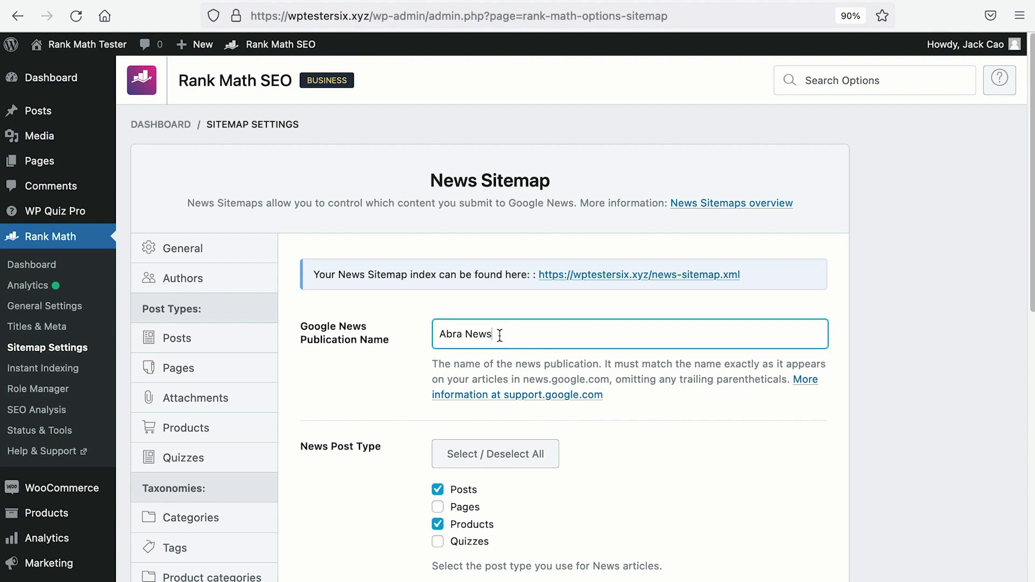
- Replace the Publication Name with 'Rank Math Tester', matching the WordPress Site Title
{"action": "key", "text": "ctrl+a"}
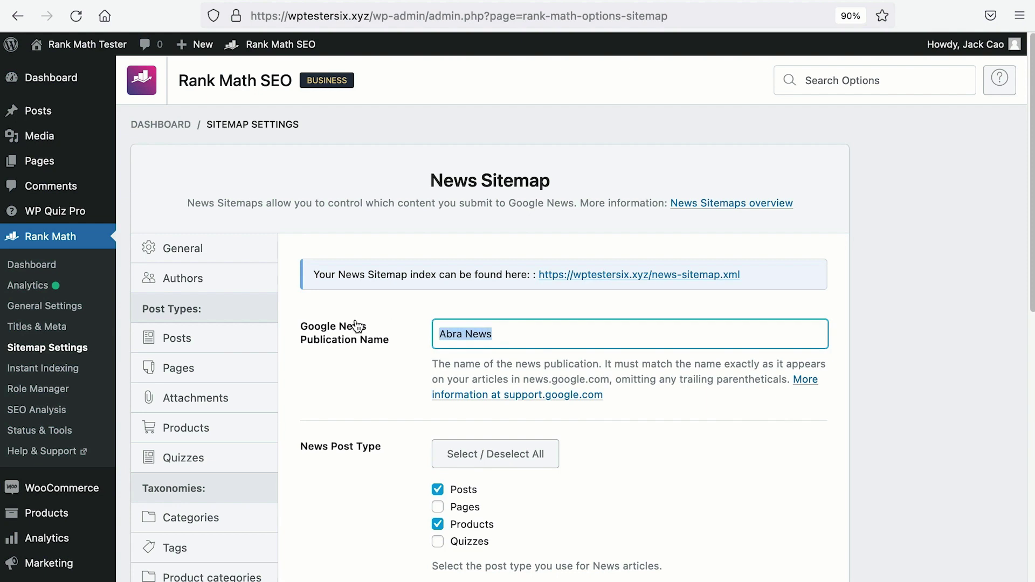
{"action": "key", "text": "BackSpace"}
{"action": "mouse_move", "coordinate": [94, 52]}
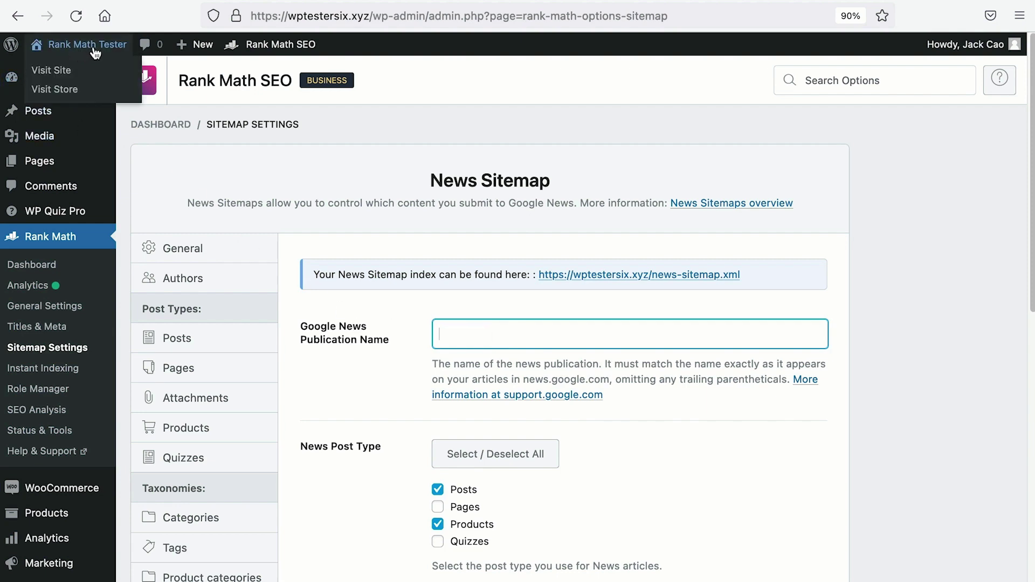
{"action": "type", "text": "Rank Math Tester"}
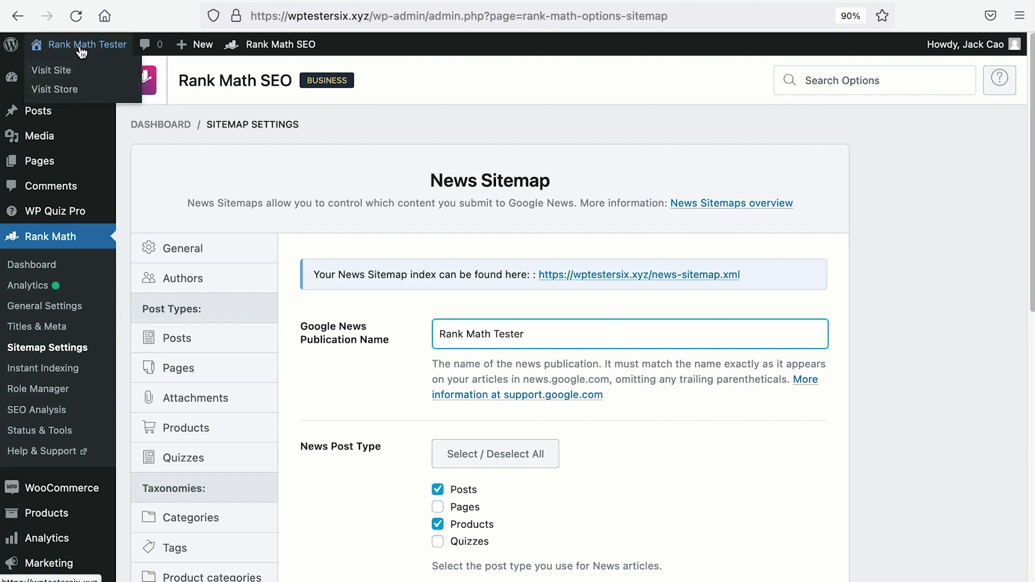
{"action": "scroll", "coordinate": [81, 216], "scroll_direction": "down", "scroll_amount": 9}
{"action": "mouse_move", "coordinate": [35, 543]}
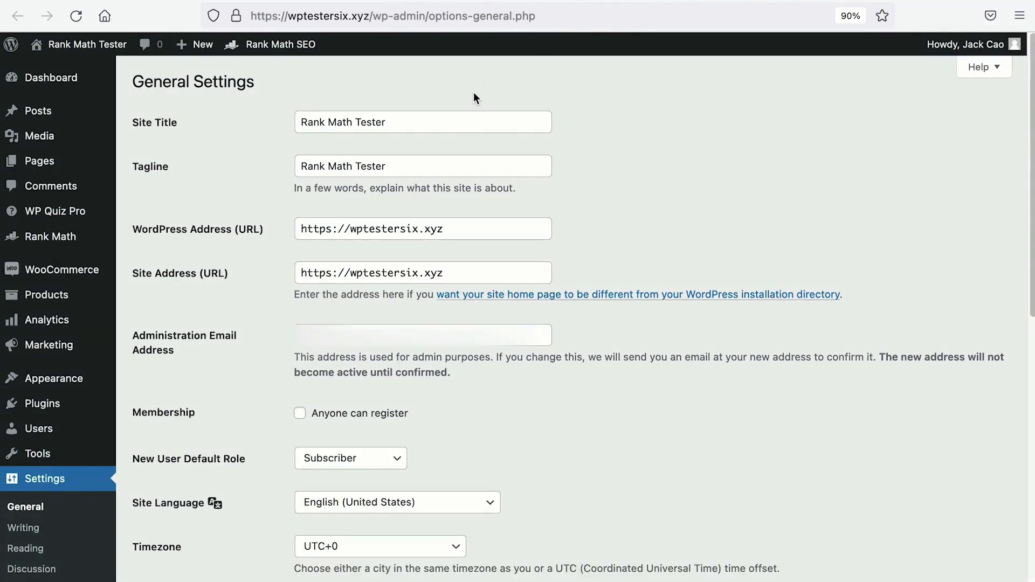
{"action": "left_click_drag", "start_coordinate": [450, 122], "coordinate": [237, 107]}
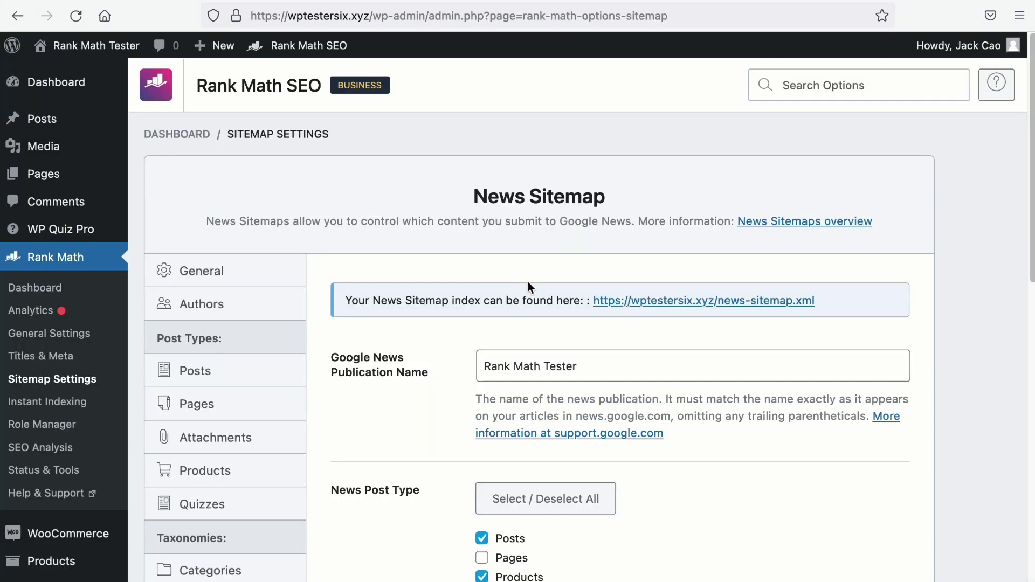
- Save the News Sitemap settings
{"action": "scroll", "coordinate": [527, 280], "scroll_direction": "down", "scroll_amount": 15}
{"action": "left_click", "coordinate": [867, 493]}
{"action": "left_click", "coordinate": [866, 493]}
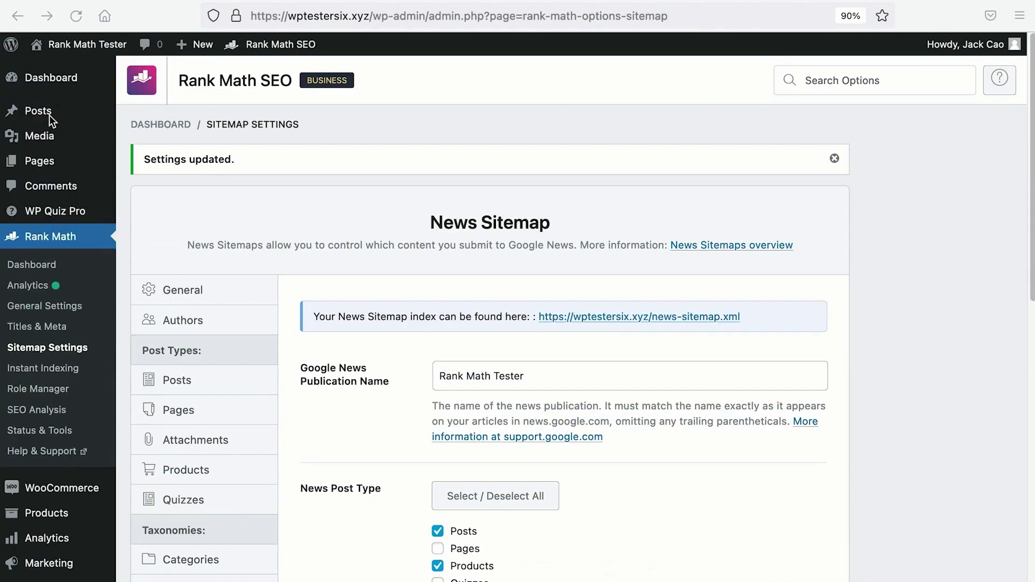
- Write a new post titled 'How News Sitemap will increase your search traffic?' with four paragraphs
{"action": "mouse_move", "coordinate": [54, 123]}
{"action": "left_click", "coordinate": [138, 132]}
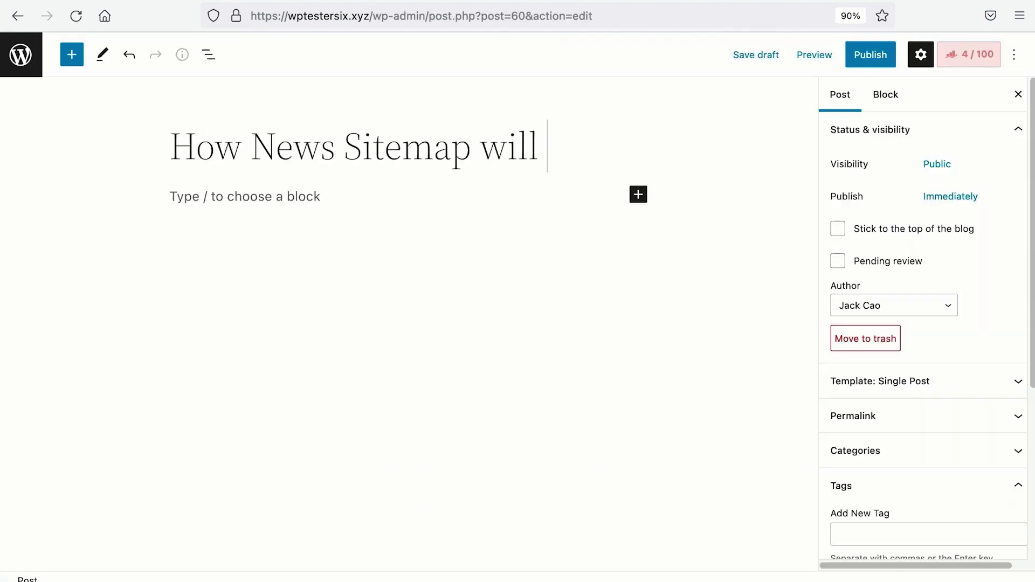
{"action": "type", "text": "increase your search traffic?"}
{"action": "key", "text": "Return"}
{"action": "type", "text": "If you have the Google N"}
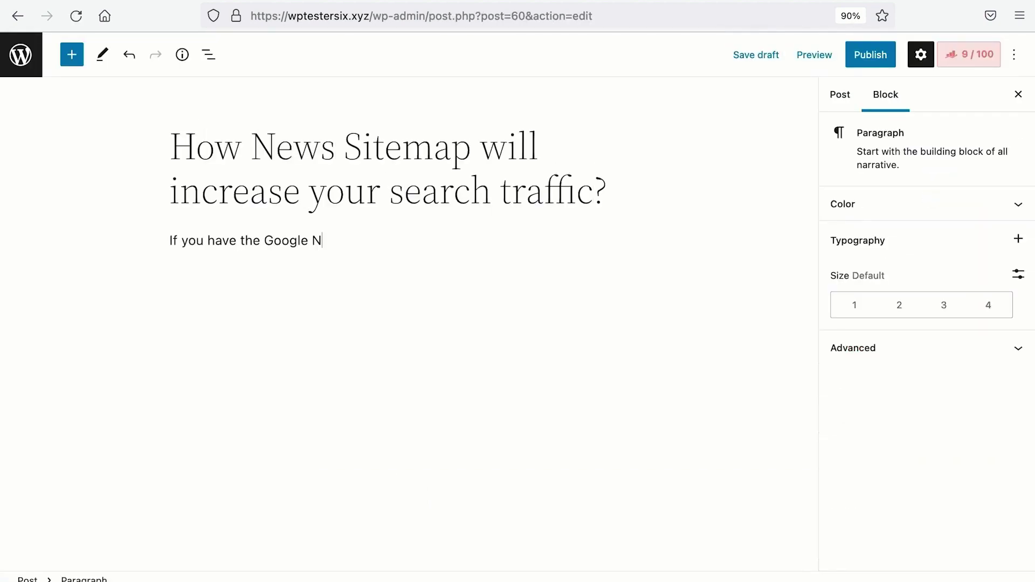
{"action": "type", "text": "ews app installed on your mobile phone, you will see the \"top stories\" section right at the top."}
{"action": "key", "text": "Return"}
{"action": "type", "text": "Following that, the \"local news\" section and then the \"picks for you\" section. Most interesting new"}
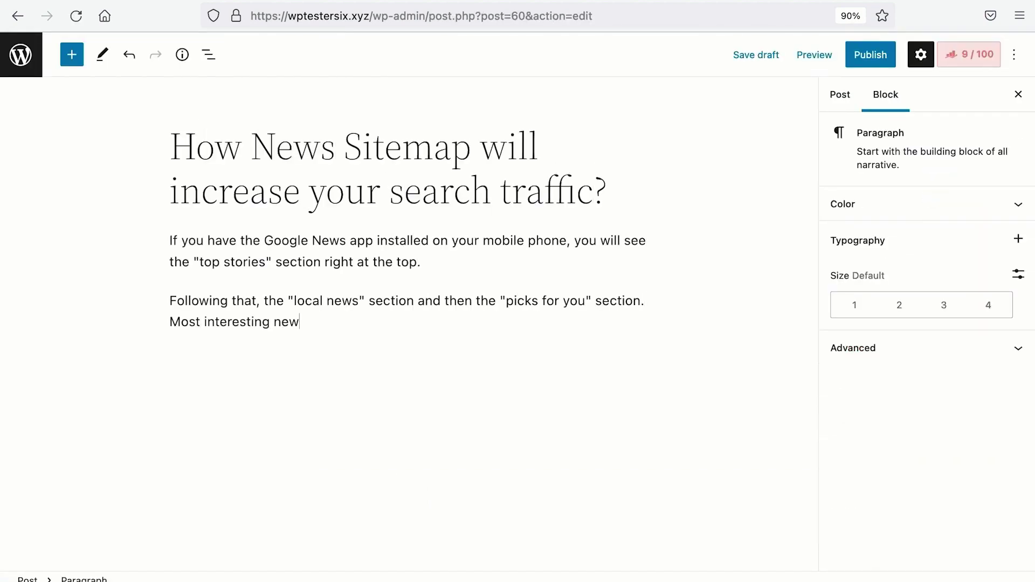
{"action": "type", "text": "s with regards to your particular interests will be featured in this section."}
{"action": "key", "text": "Return"}
{"action": "type", "text": "Also, if somebody search for a key phrase on Google, and they clicked on the \"news\" tab, there are articles from "}
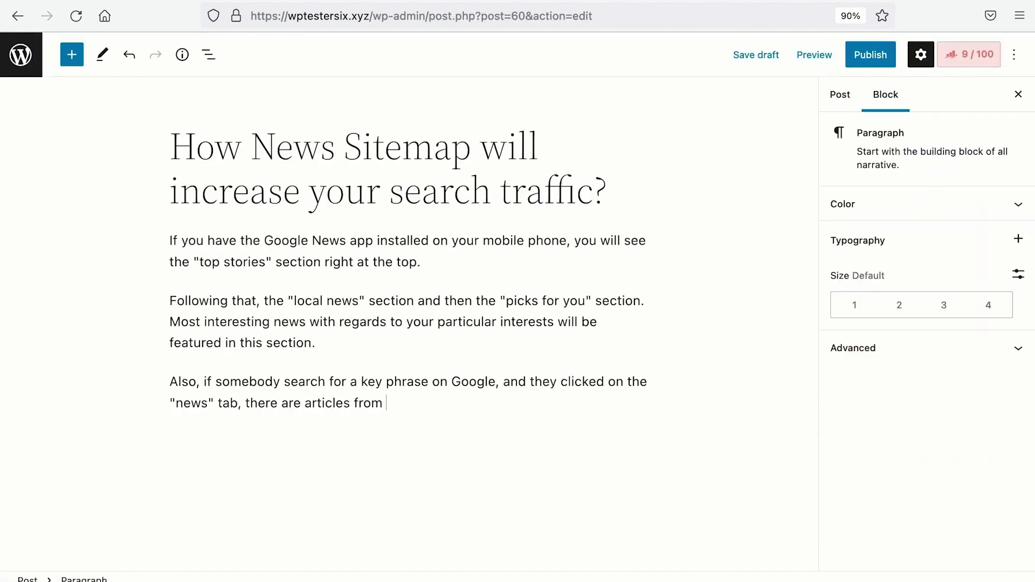
{"action": "type", "text": "niche sites being featured there as well. Those are not articles from popular media news channels."}
{"action": "key", "text": "Return"}
{"action": "type", "text": "So, what if your articles are featured in both the \"picks for you\" section of the Google N"}
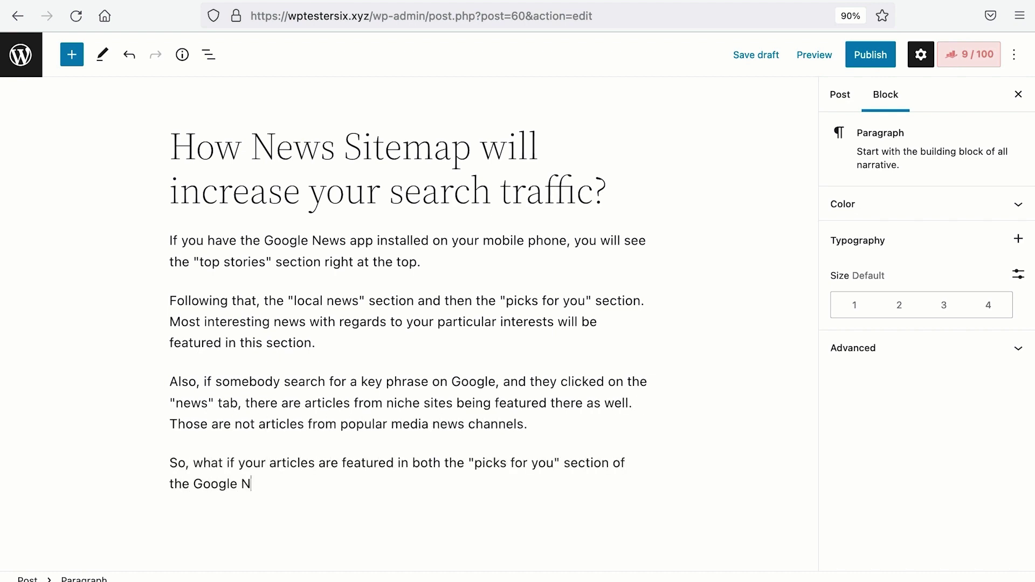
{"action": "type", "text": "ews App as well as the News tab of Google Search?"}
- Set the post's Rank Math Googlebot-News index to No Index
{"action": "left_click", "coordinate": [838, 96]}
{"action": "scroll", "coordinate": [868, 199], "scroll_direction": "down", "scroll_amount": 2}
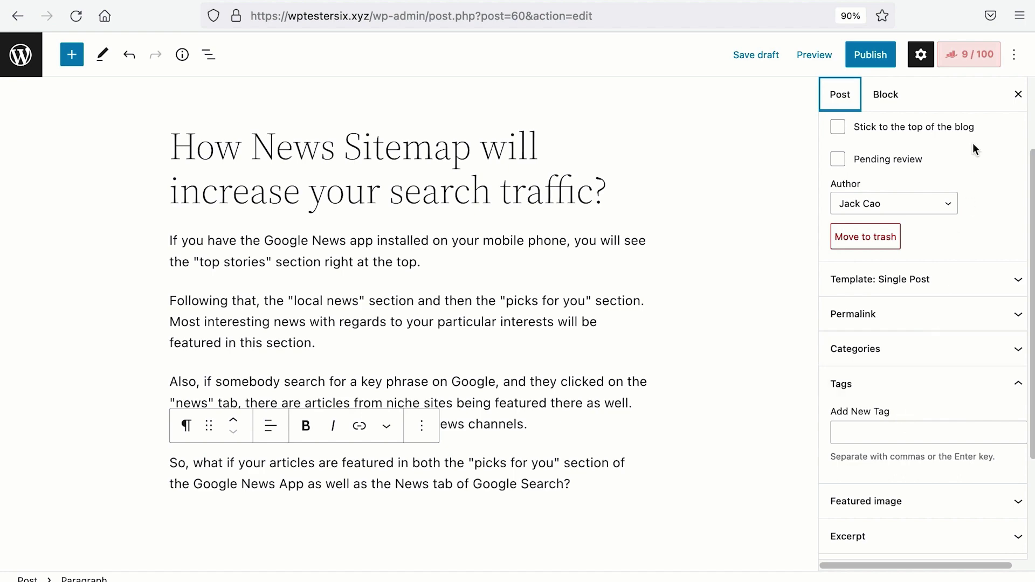
{"action": "left_click", "coordinate": [967, 59]}
{"action": "scroll", "coordinate": [946, 156], "scroll_direction": "up", "scroll_amount": 3}
{"action": "left_click", "coordinate": [947, 143]}
{"action": "scroll", "coordinate": [947, 166], "scroll_direction": "down", "scroll_amount": 3}
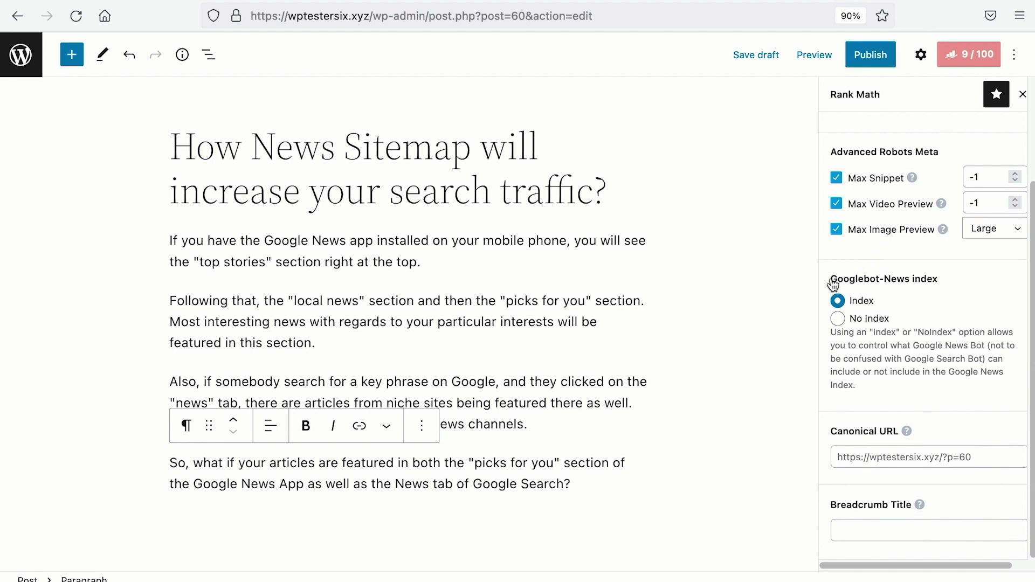
{"action": "left_click_drag", "start_coordinate": [830, 278], "coordinate": [938, 281]}
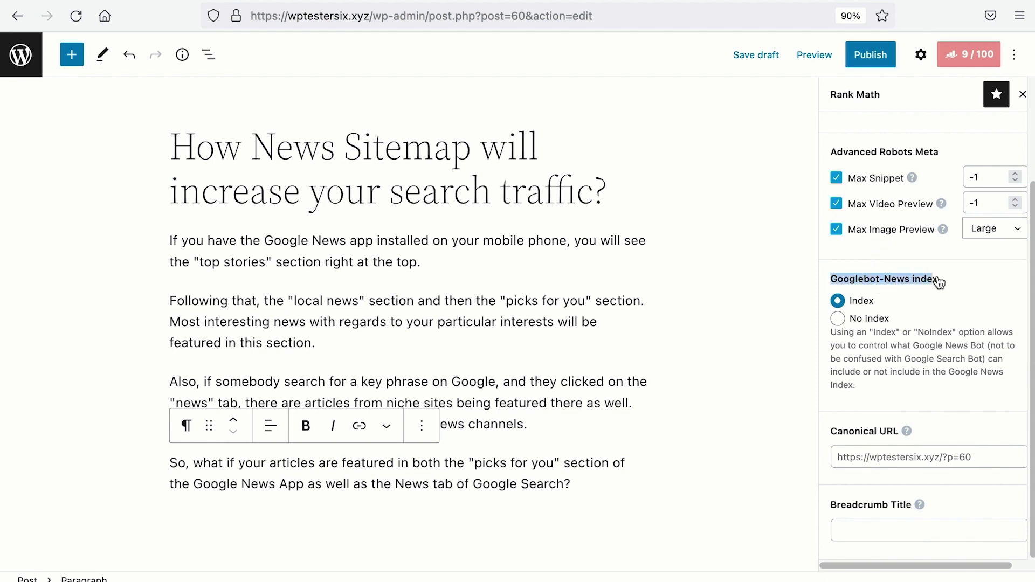
{"action": "left_click", "coordinate": [842, 322]}
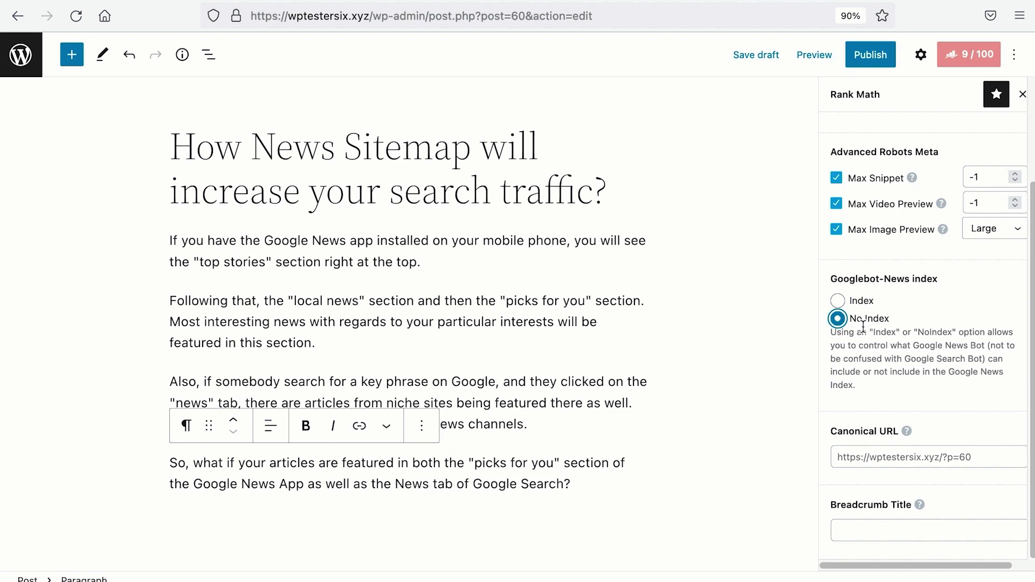
- Save the post as a draft
{"action": "scroll", "coordinate": [862, 326], "scroll_direction": "up", "scroll_amount": 3}
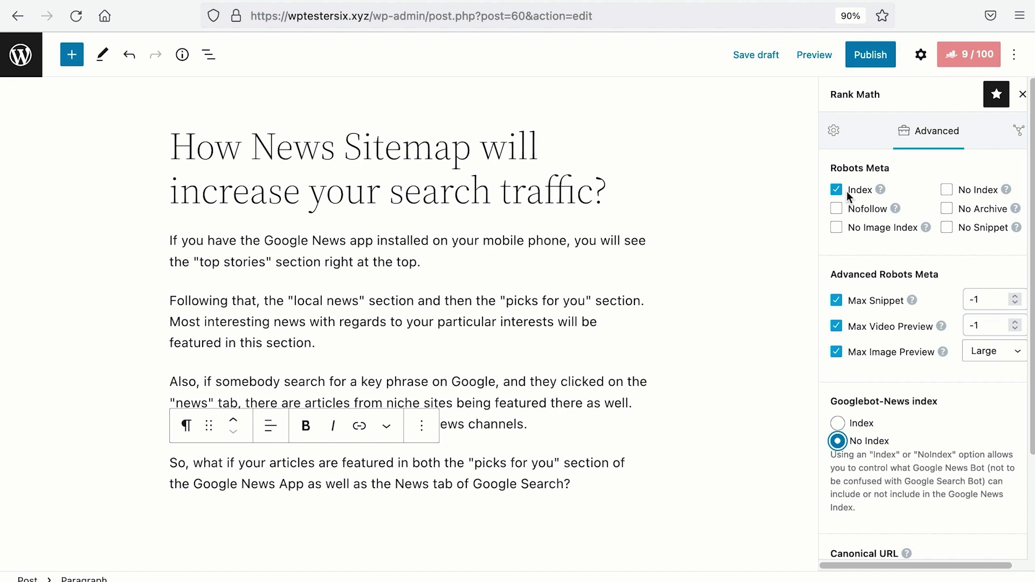
{"action": "left_click", "coordinate": [754, 56]}
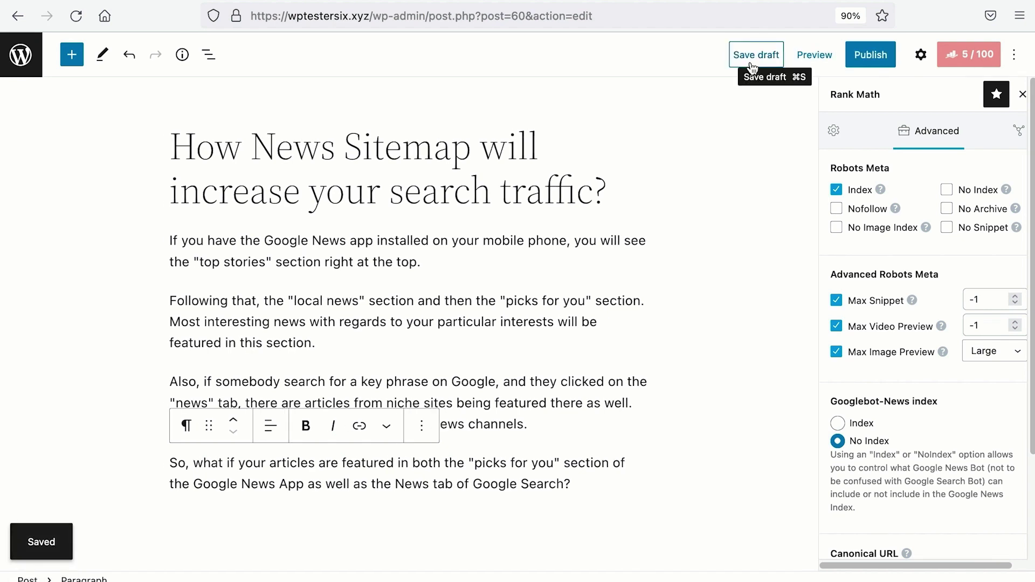
{"action": "scroll", "coordinate": [857, 211], "scroll_direction": "down", "scroll_amount": 3}
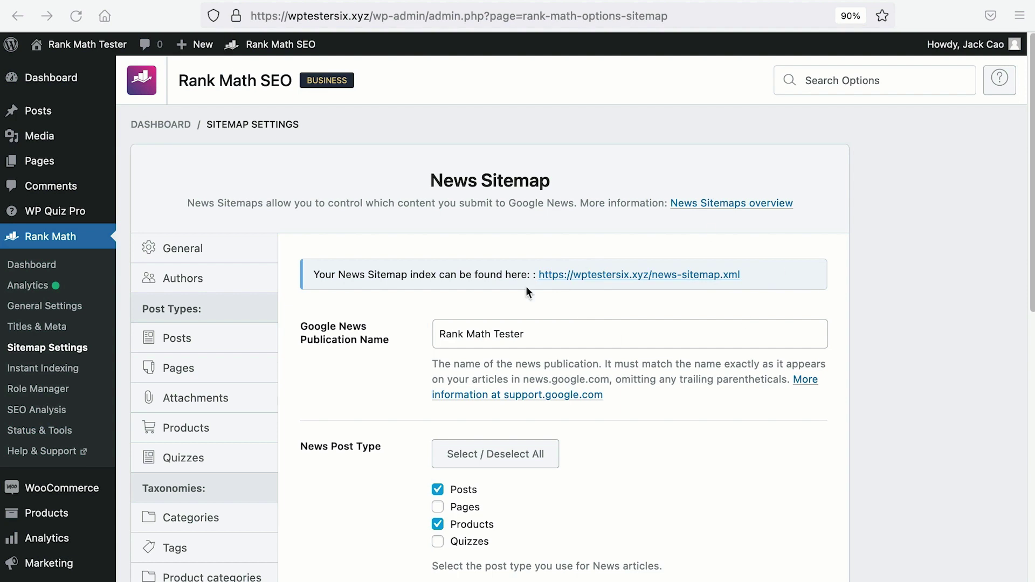
- Copy the news-sitemap.xml link address and switch to the Google Search Console tab
{"action": "right_click", "coordinate": [639, 274]}
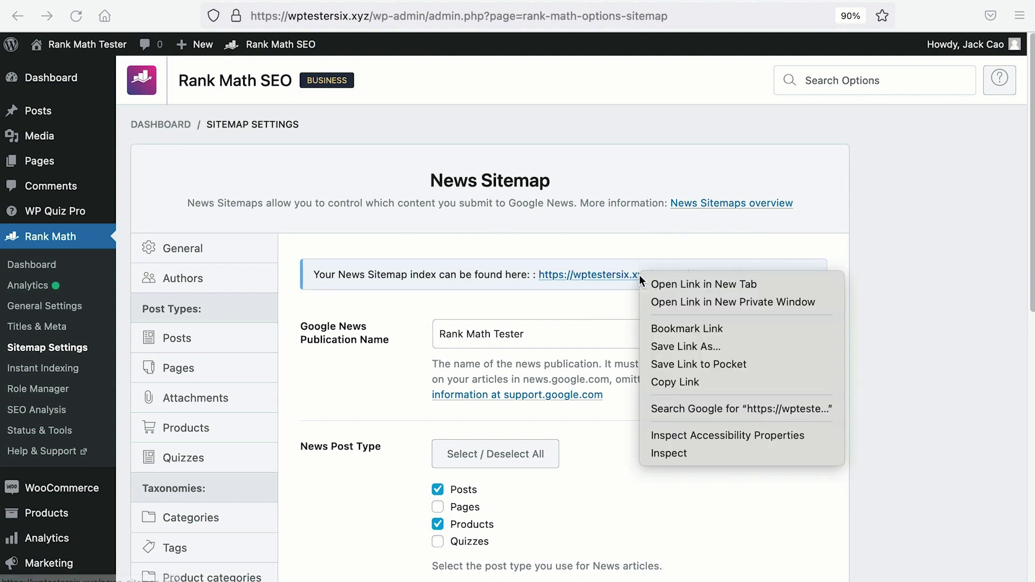
{"action": "left_click", "coordinate": [687, 384]}
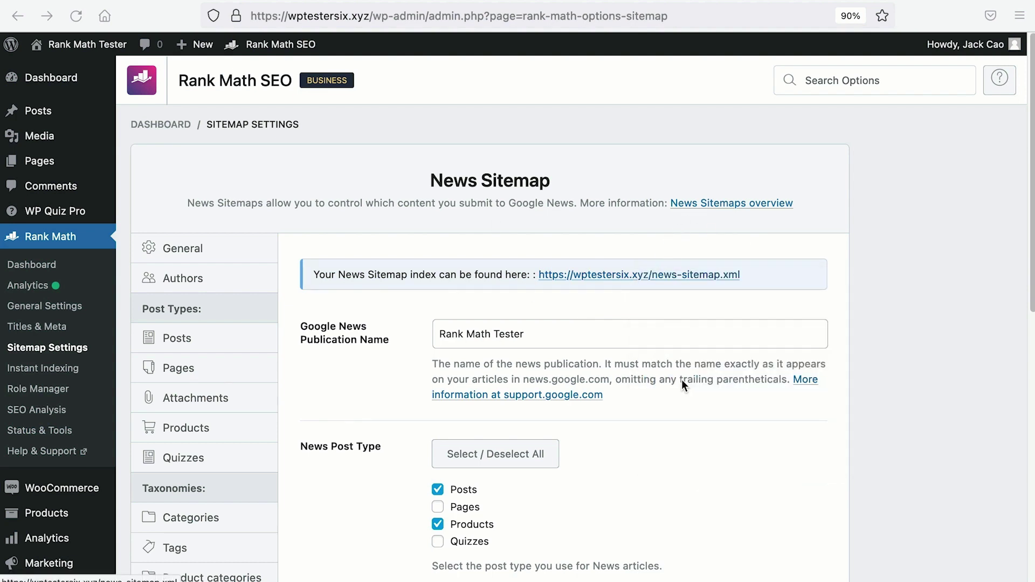
{"action": "key", "text": "ctrl+Tab"}
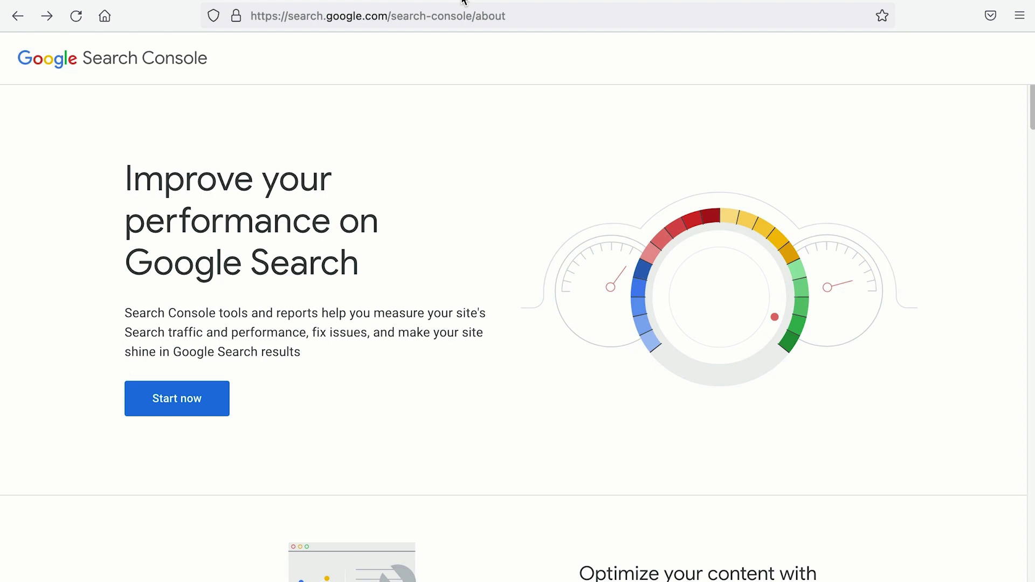
- Run the Rank Math Setup Wizard to its Analytics step and start Connect Google Services
{"action": "left_click", "coordinate": [464, 1]}
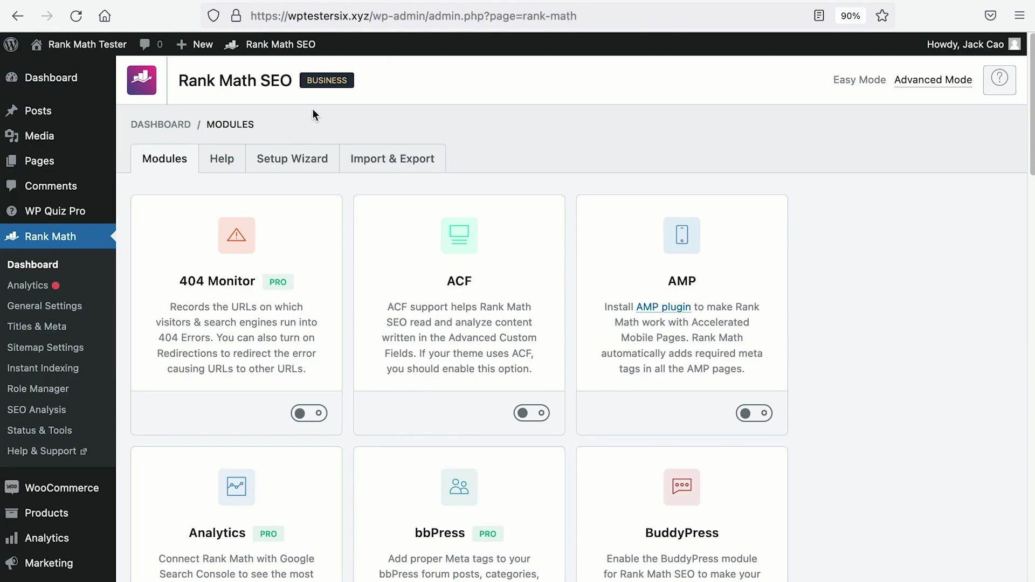
{"action": "left_click", "coordinate": [283, 160]}
{"action": "scroll", "coordinate": [571, 416], "scroll_direction": "down", "scroll_amount": 5}
{"action": "left_click", "coordinate": [570, 417]}
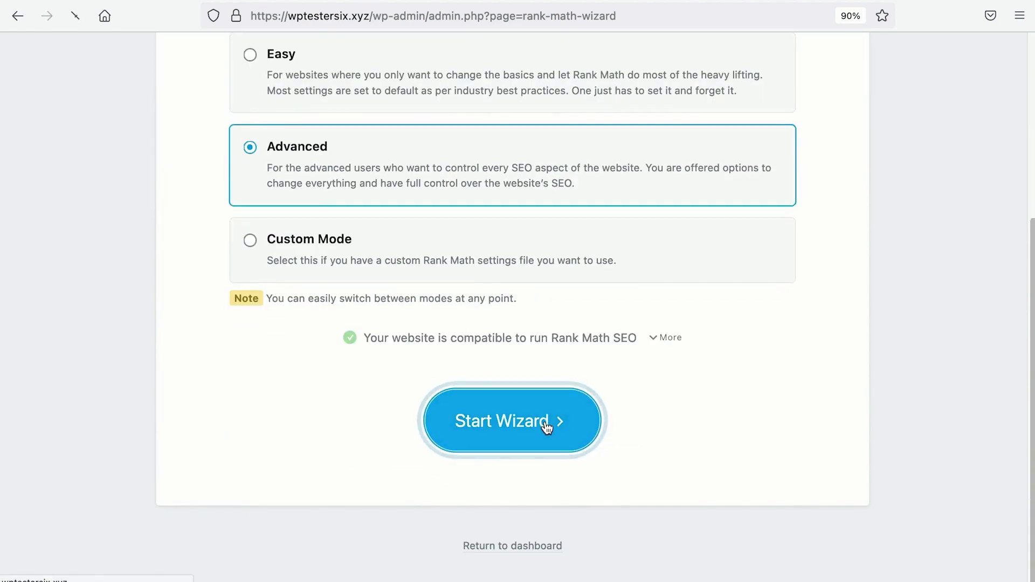
{"action": "scroll", "coordinate": [545, 426], "scroll_direction": "down", "scroll_amount": 6}
{"action": "left_click", "coordinate": [736, 526]}
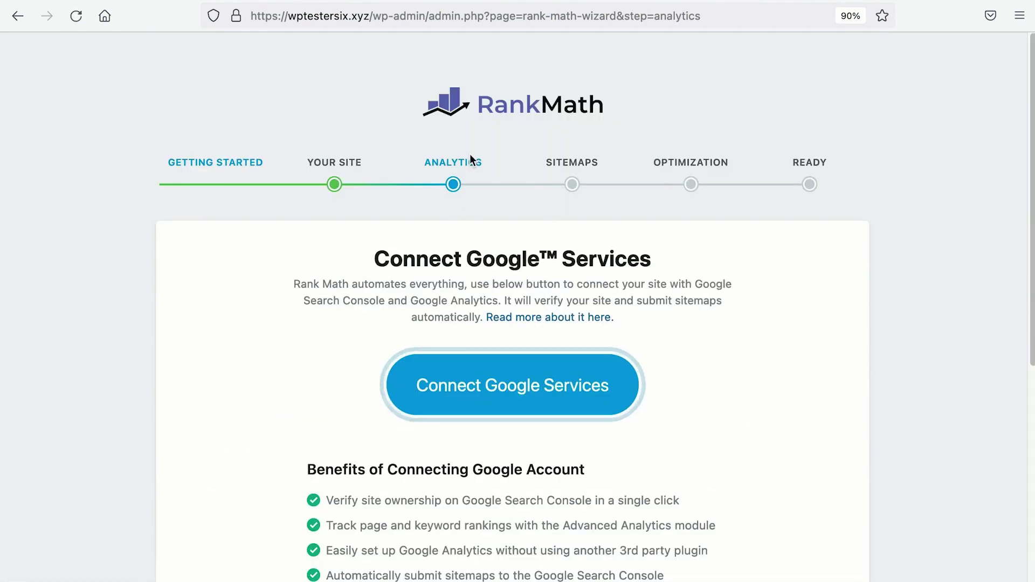
{"action": "left_click", "coordinate": [511, 399]}
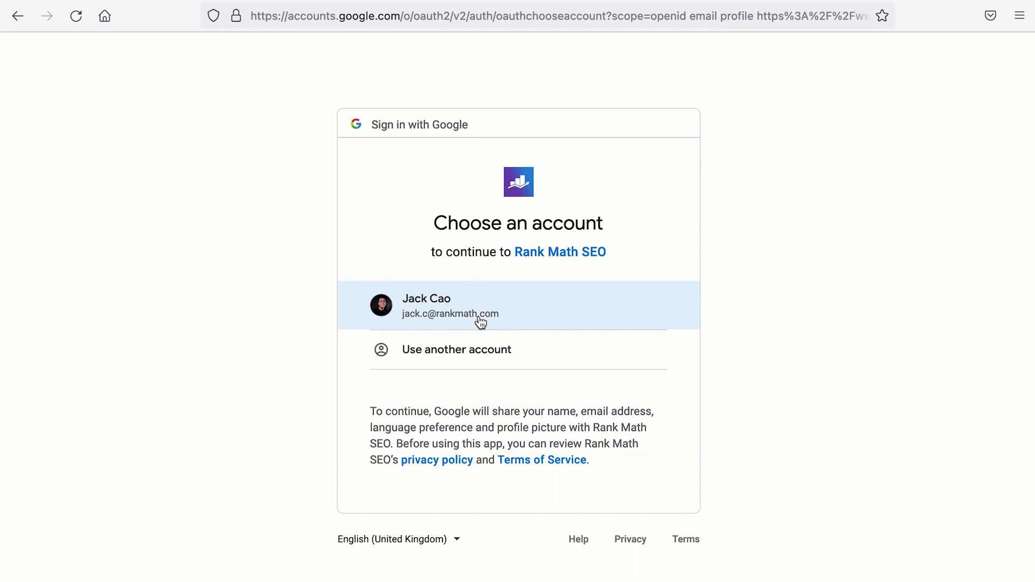
- Sign in with the Google account and grant all Analytics, AdSense and Search Console permissions
{"action": "left_click", "coordinate": [480, 319]}
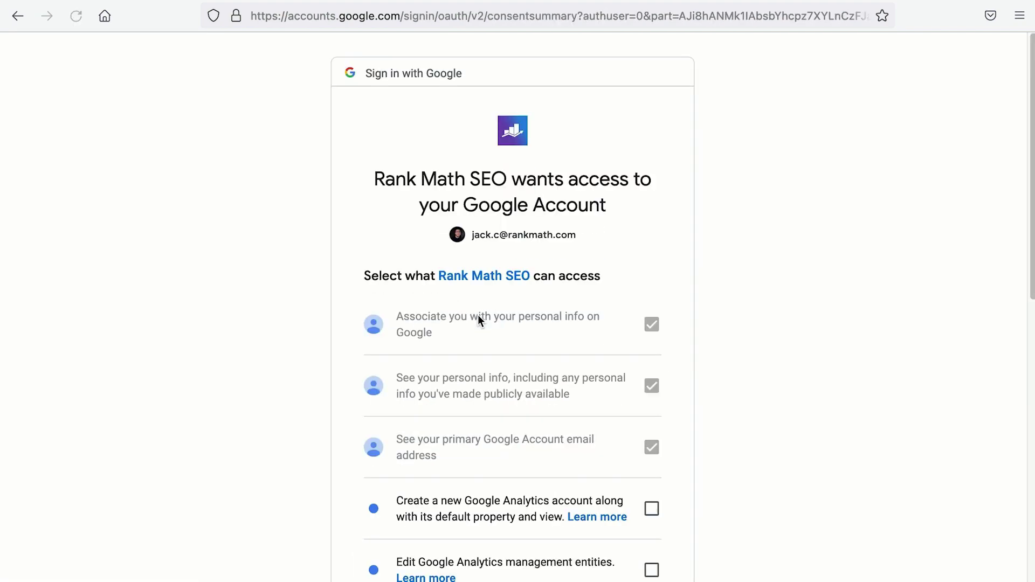
{"action": "scroll", "coordinate": [478, 315], "scroll_direction": "down", "scroll_amount": 5}
{"action": "left_click", "coordinate": [652, 224]}
{"action": "left_click", "coordinate": [651, 285]}
{"action": "left_click", "coordinate": [652, 342]}
{"action": "left_click", "coordinate": [652, 397]}
{"action": "left_click", "coordinate": [652, 449]}
{"action": "left_click", "coordinate": [650, 513]}
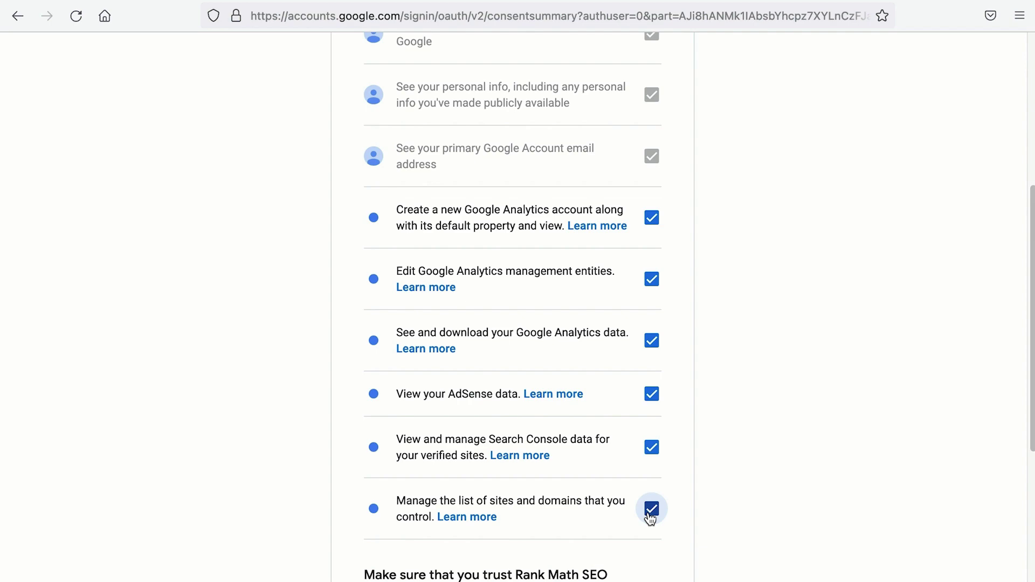
{"action": "scroll", "coordinate": [650, 515], "scroll_direction": "down", "scroll_amount": 5}
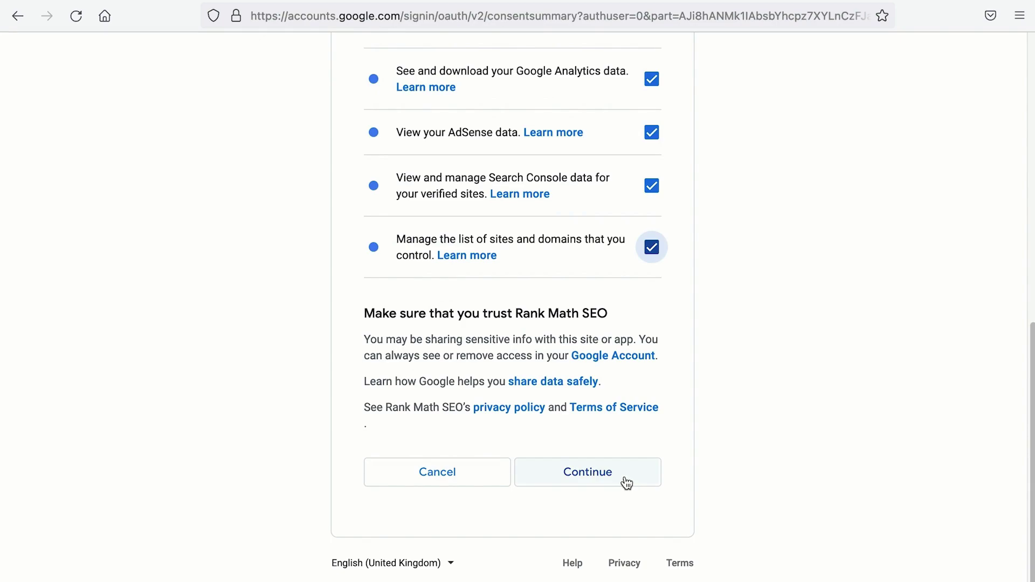
{"action": "left_click", "coordinate": [624, 479]}
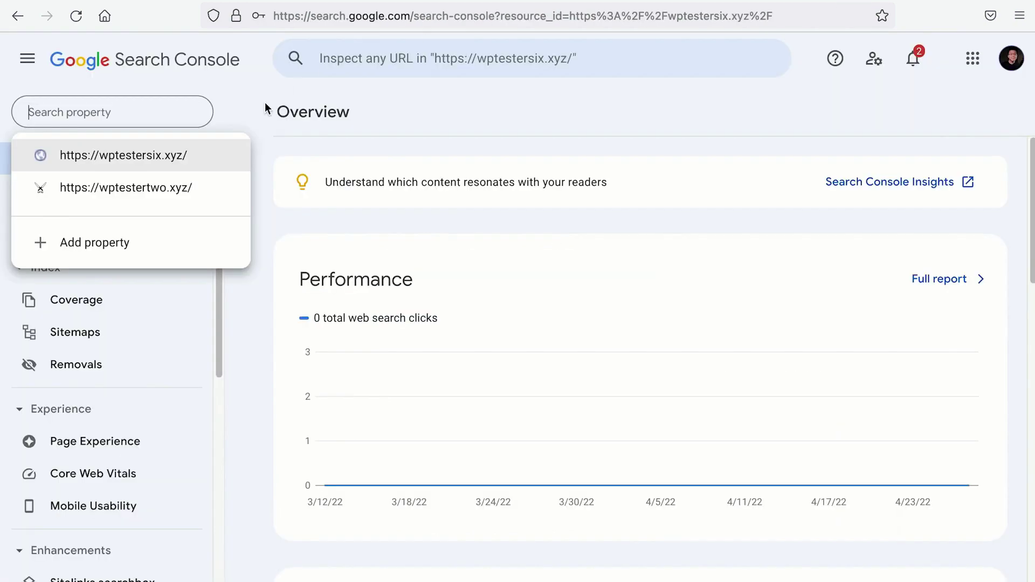
- Open the Sitemaps report for the wptestersix.xyz property in Search Console
{"action": "left_click", "coordinate": [112, 160]}
{"action": "scroll", "coordinate": [113, 178], "scroll_direction": "down", "scroll_amount": 3}
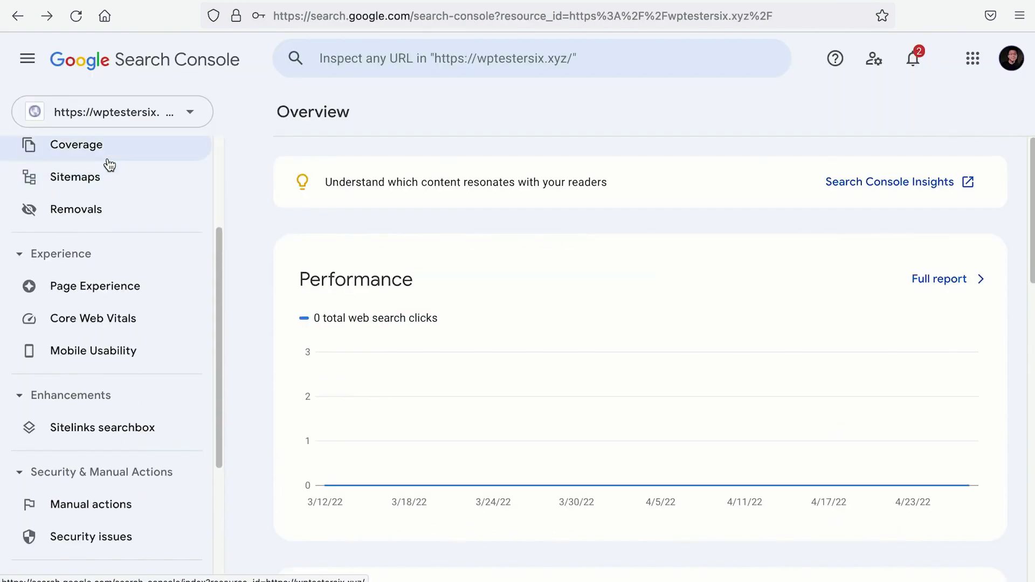
{"action": "left_click", "coordinate": [120, 190]}
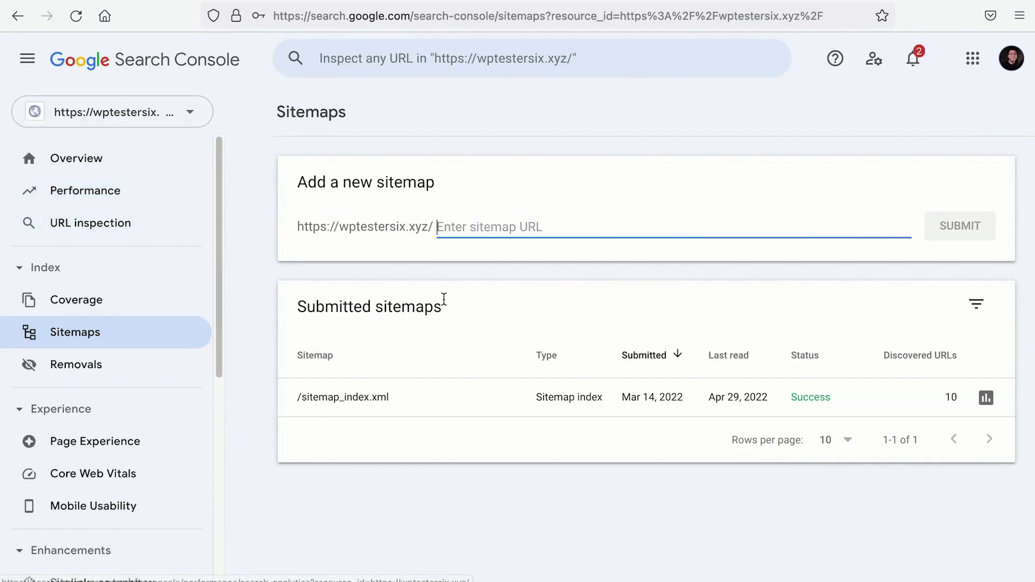
- Submit news-sitemap.xml as the new sitemap and acknowledge the success message
{"action": "right_click", "coordinate": [505, 231]}
{"action": "left_click", "coordinate": [535, 321]}
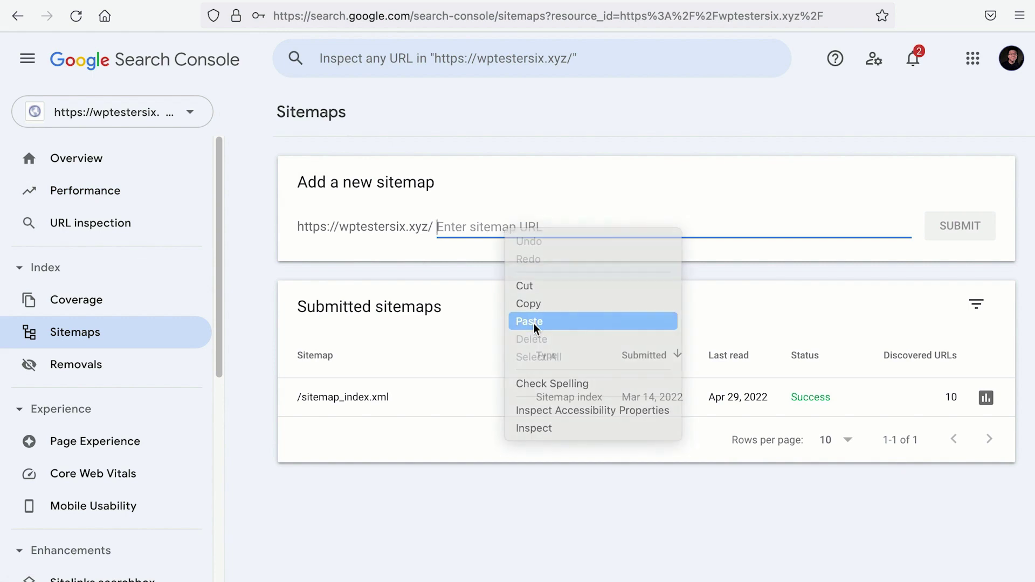
{"action": "left_click_drag", "start_coordinate": [573, 228], "coordinate": [418, 212]}
{"action": "key", "text": "BackSpace"}
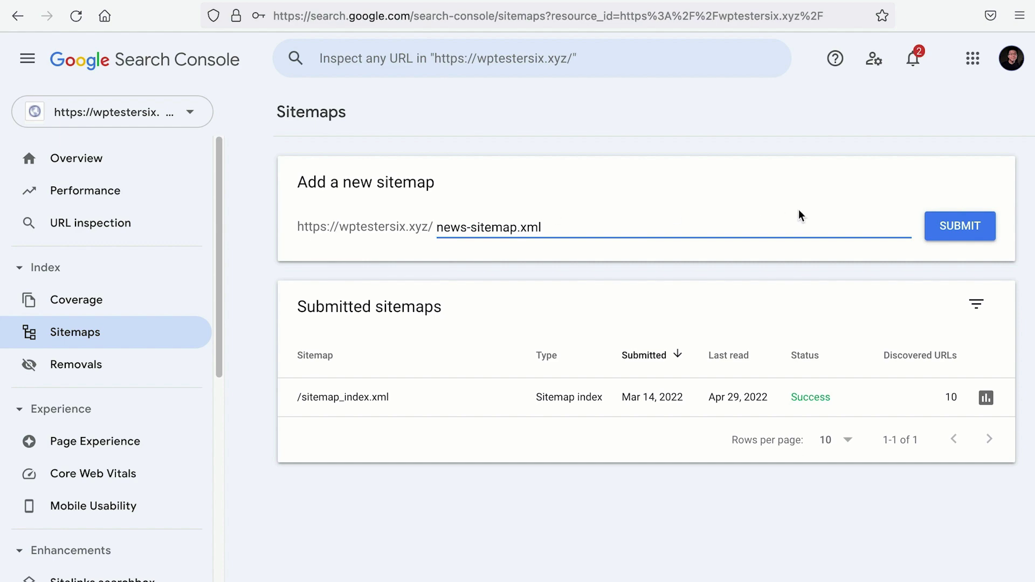
{"action": "left_click", "coordinate": [989, 223]}
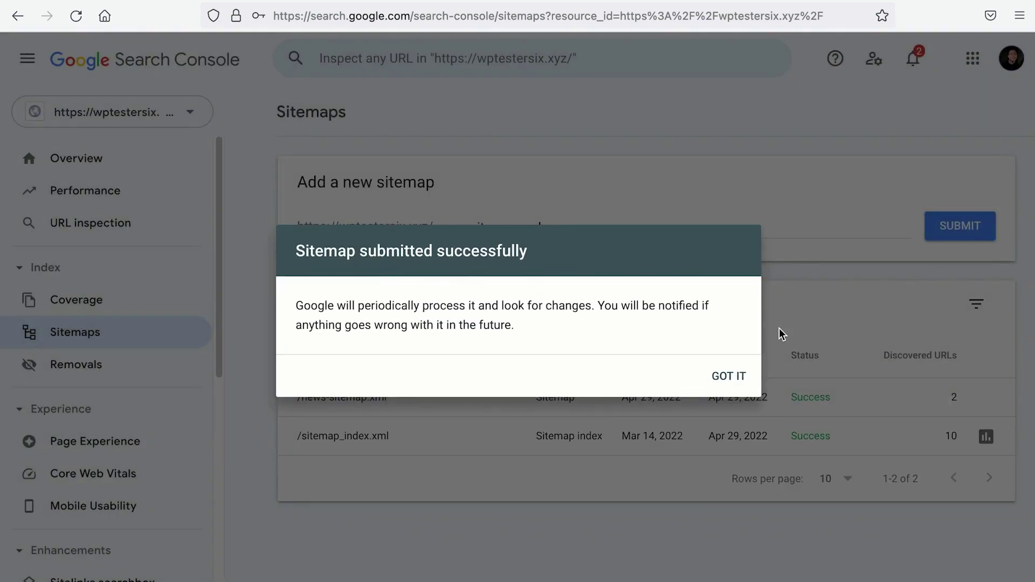
{"action": "left_click", "coordinate": [723, 376]}
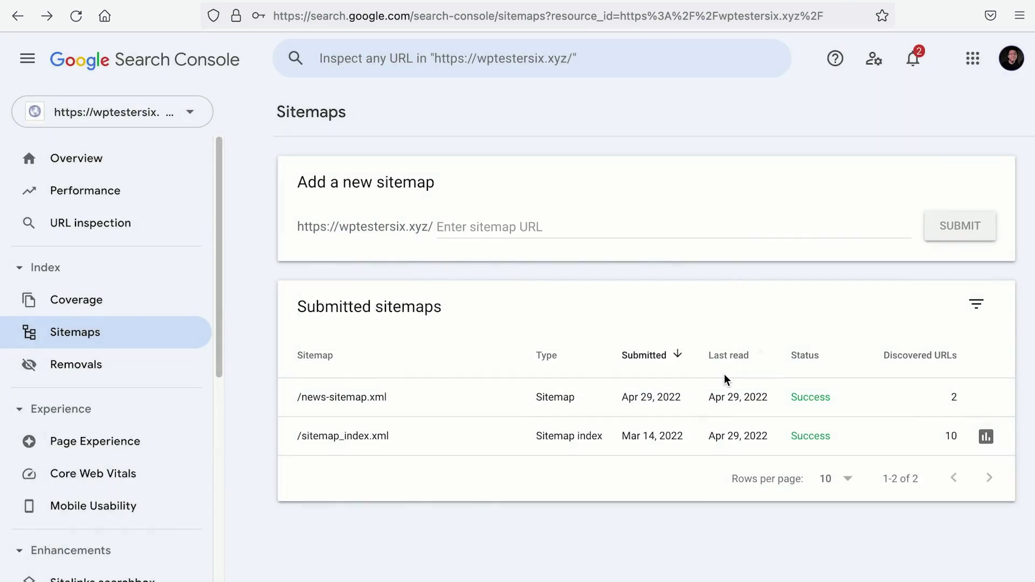